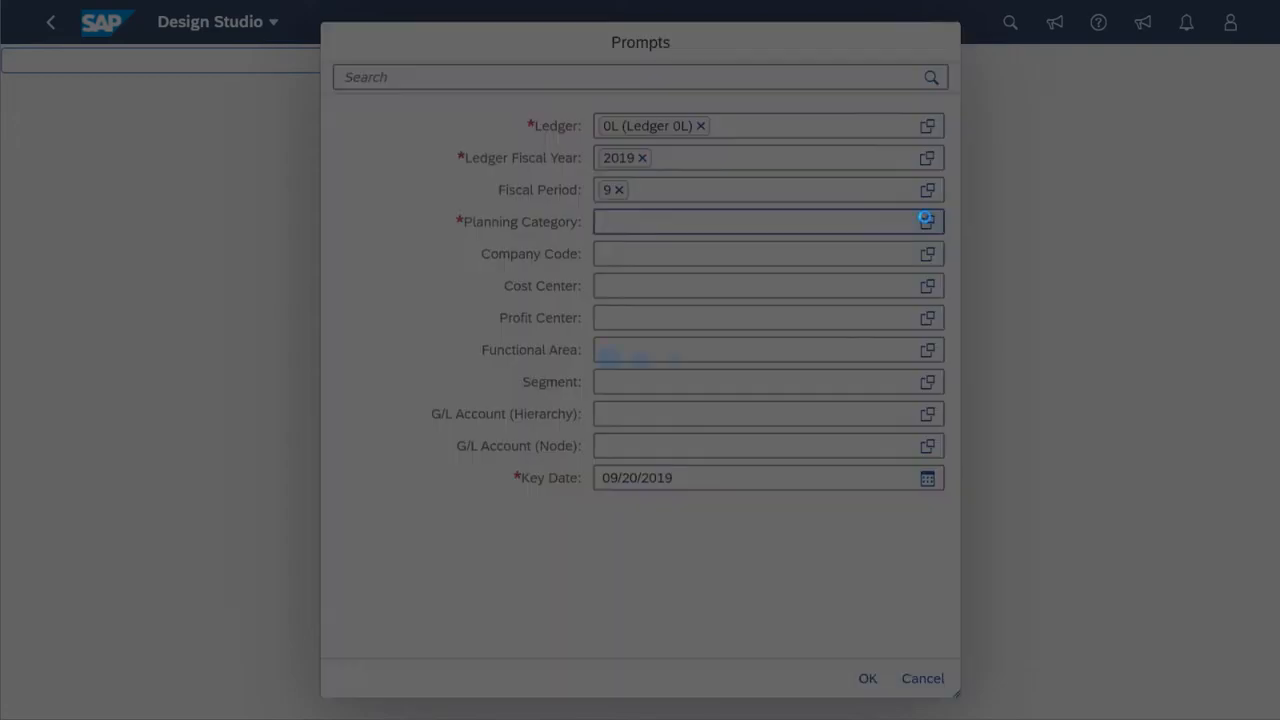
- Run the cost center report for planning category ACT01, company code 1010 and the Telephone and other Communication G/L account node
{"action": "left_click", "coordinate": [621, 271]}
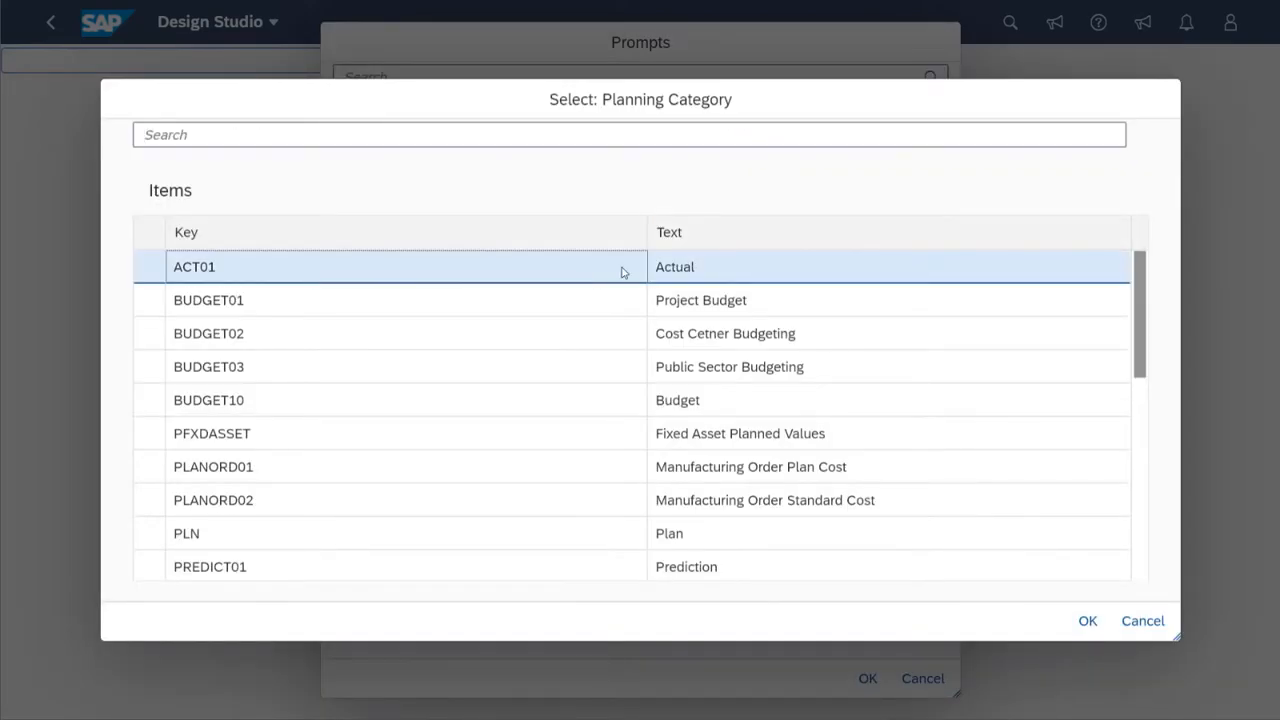
{"action": "left_click", "coordinate": [1084, 620]}
{"action": "left_click", "coordinate": [629, 255]}
{"action": "type", "text": "1010 (Company Code 1010"}
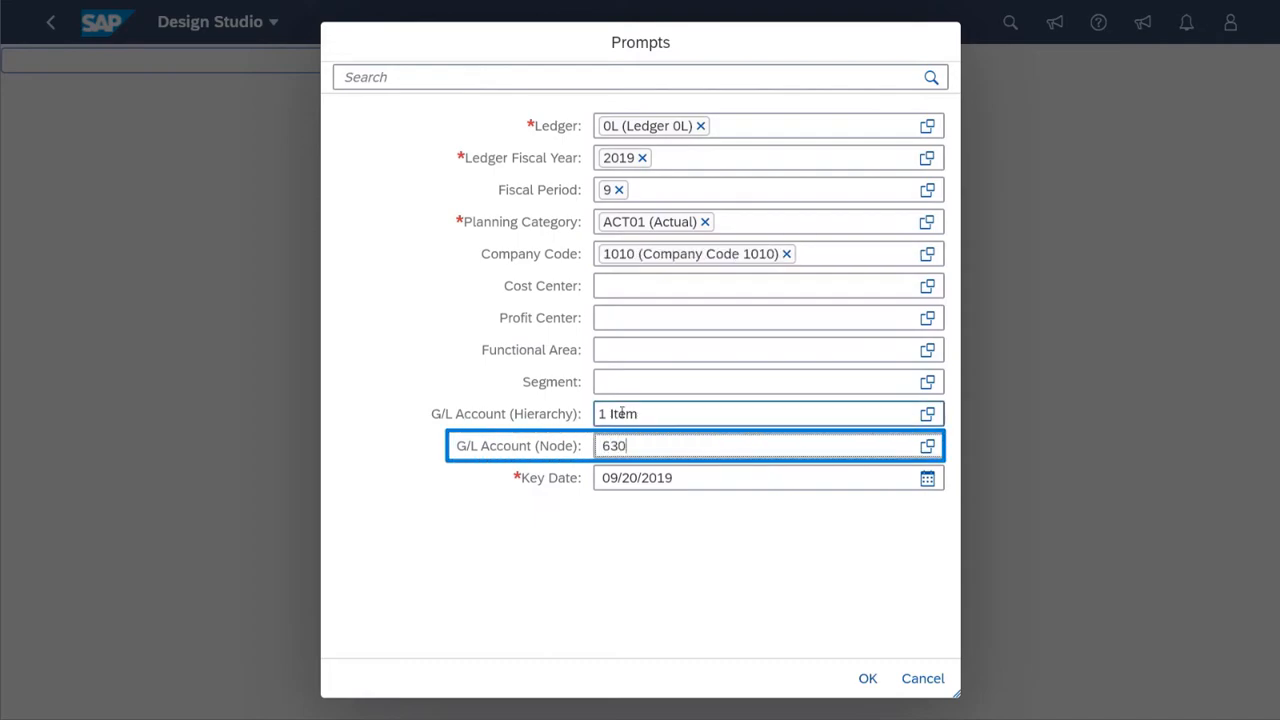
{"action": "key", "text": "Return"}
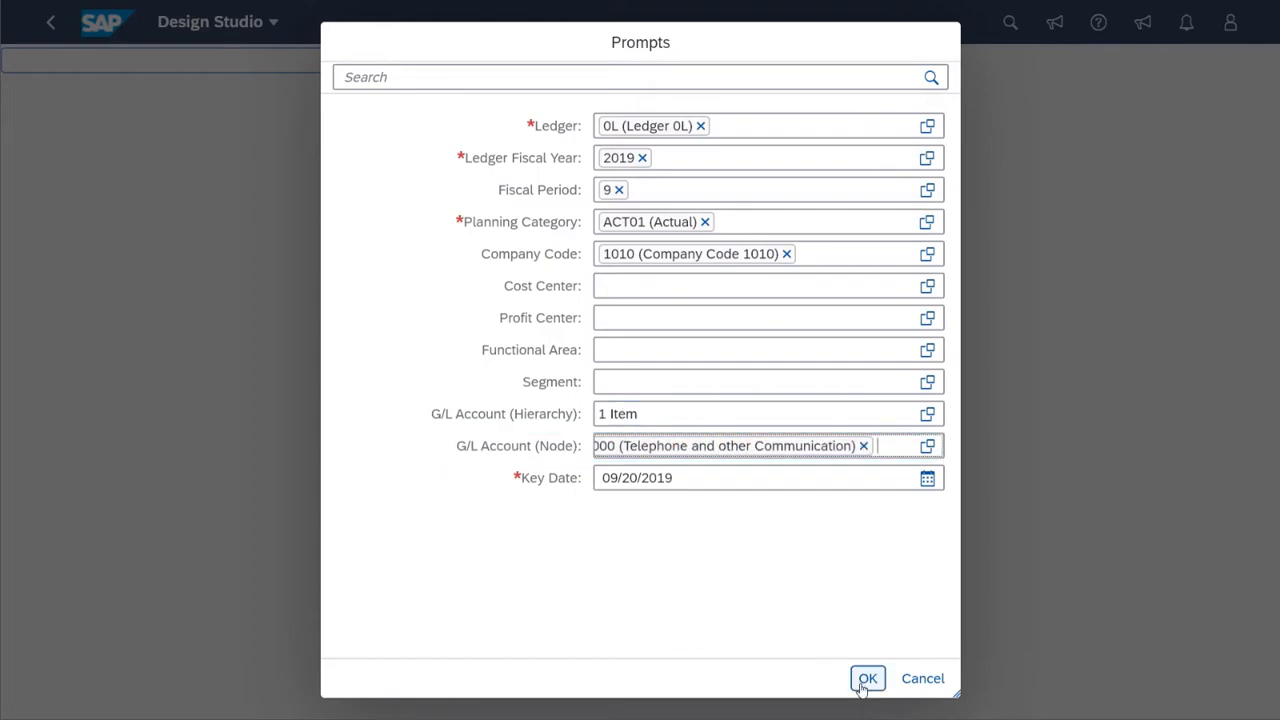
{"action": "left_click", "coordinate": [861, 686]}
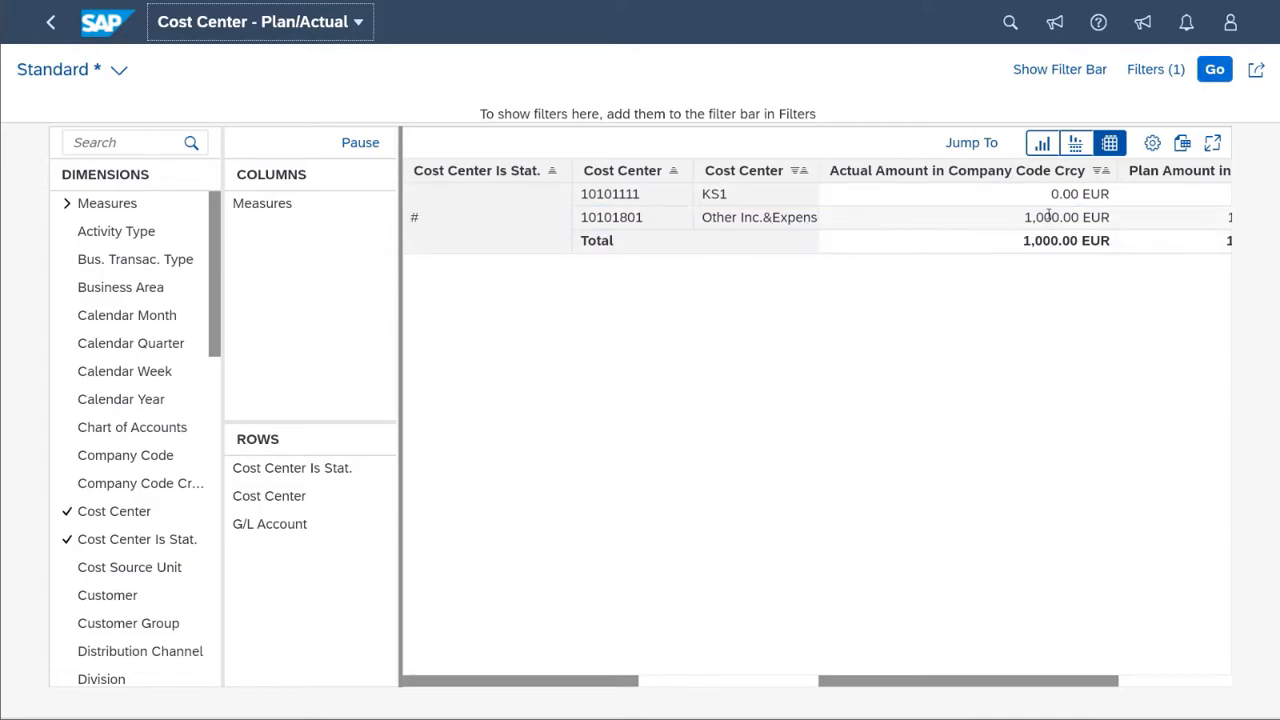
- Leave the cost center report and open the Manage Allocations app from the master data apps
{"action": "left_click", "coordinate": [113, 28]}
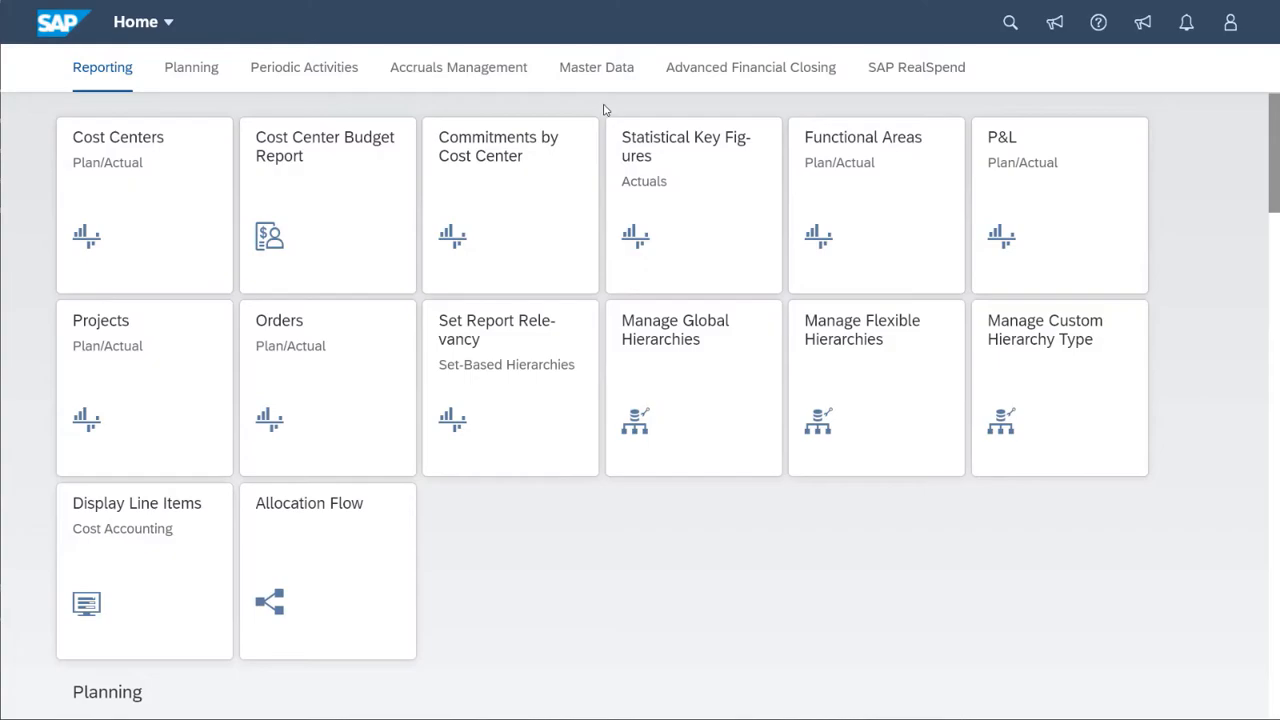
{"action": "left_click", "coordinate": [596, 70]}
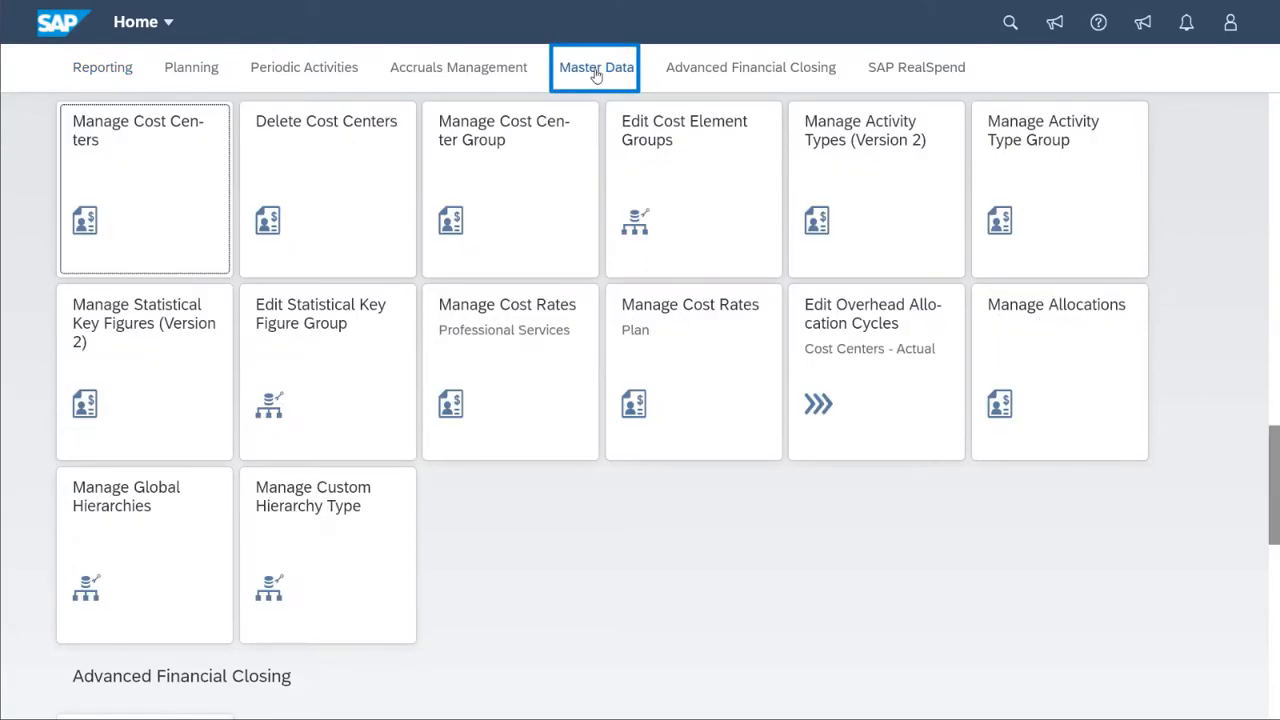
{"action": "left_click", "coordinate": [972, 343]}
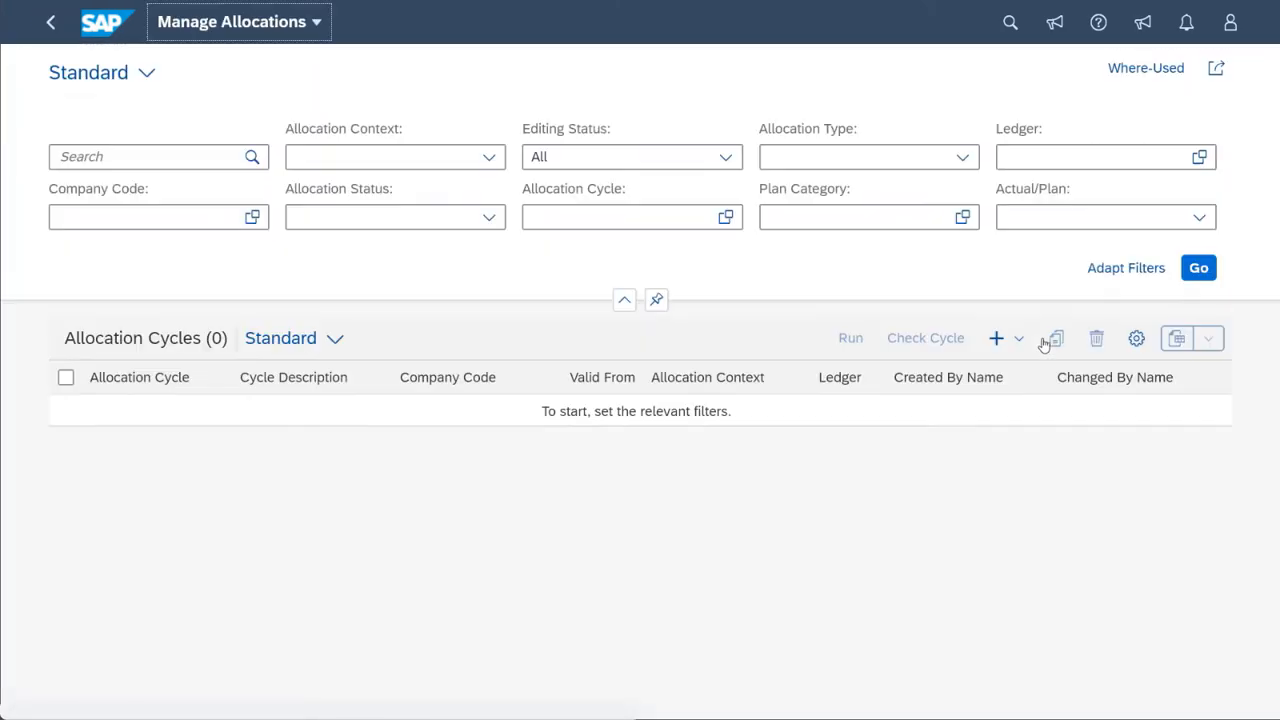
- Start a new allocation cycle ZCC_ALL with description "Cost Center allocations", company code 1010 and ledger 0L
{"action": "left_click", "coordinate": [1000, 338]}
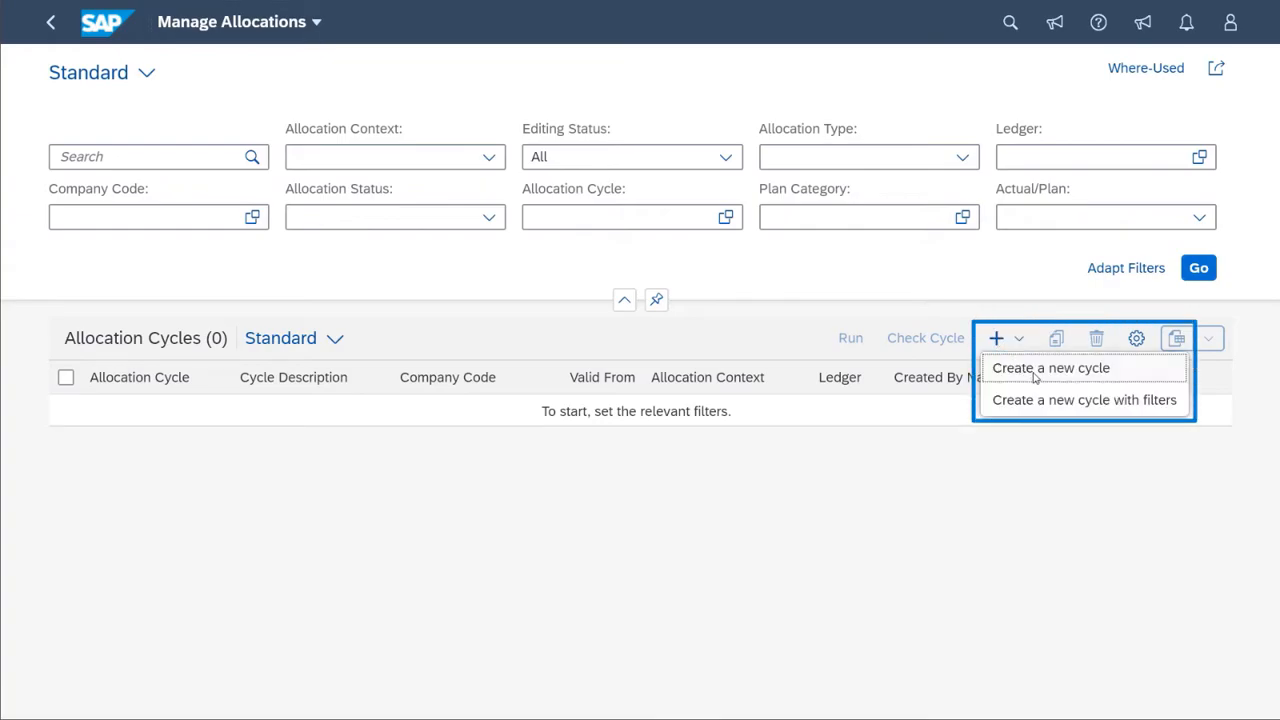
{"action": "left_click", "coordinate": [1035, 370]}
{"action": "left_click", "coordinate": [463, 245]}
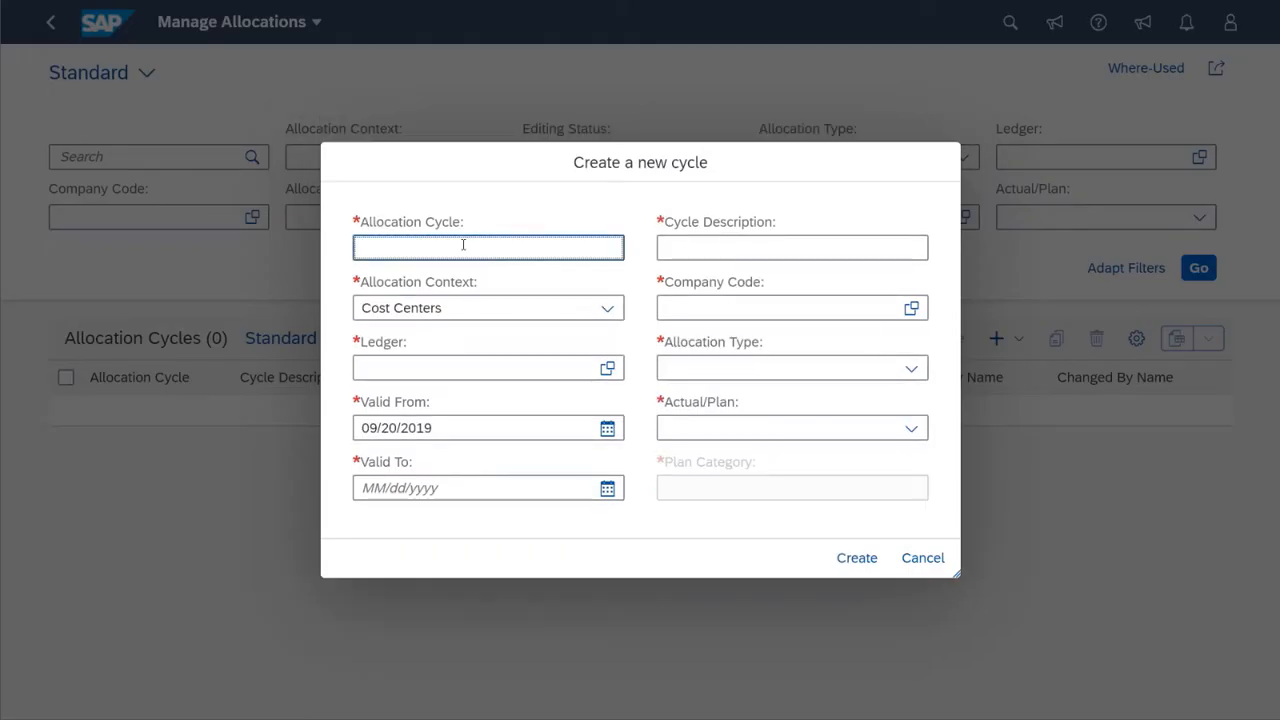
{"action": "type", "text": "ZCC_ALL"}
{"action": "left_click", "coordinate": [723, 251]}
{"action": "type", "text": "Cost Center allocations"}
{"action": "left_click", "coordinate": [750, 308]}
{"action": "type", "text": "1010"}
{"action": "left_click", "coordinate": [491, 370]}
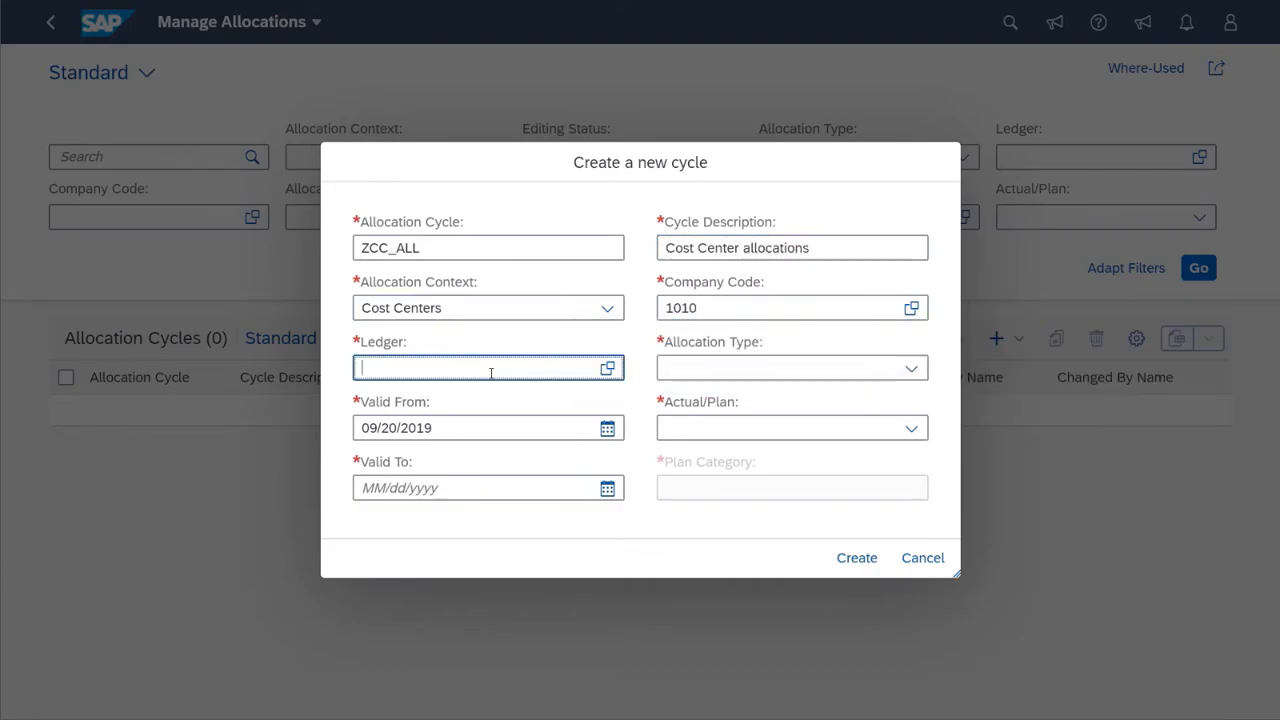
{"action": "type", "text": "0L"}
- Set the new cycle's allocation type to Distribution and its valid-from date to 1/1/2019
{"action": "left_click", "coordinate": [911, 368]}
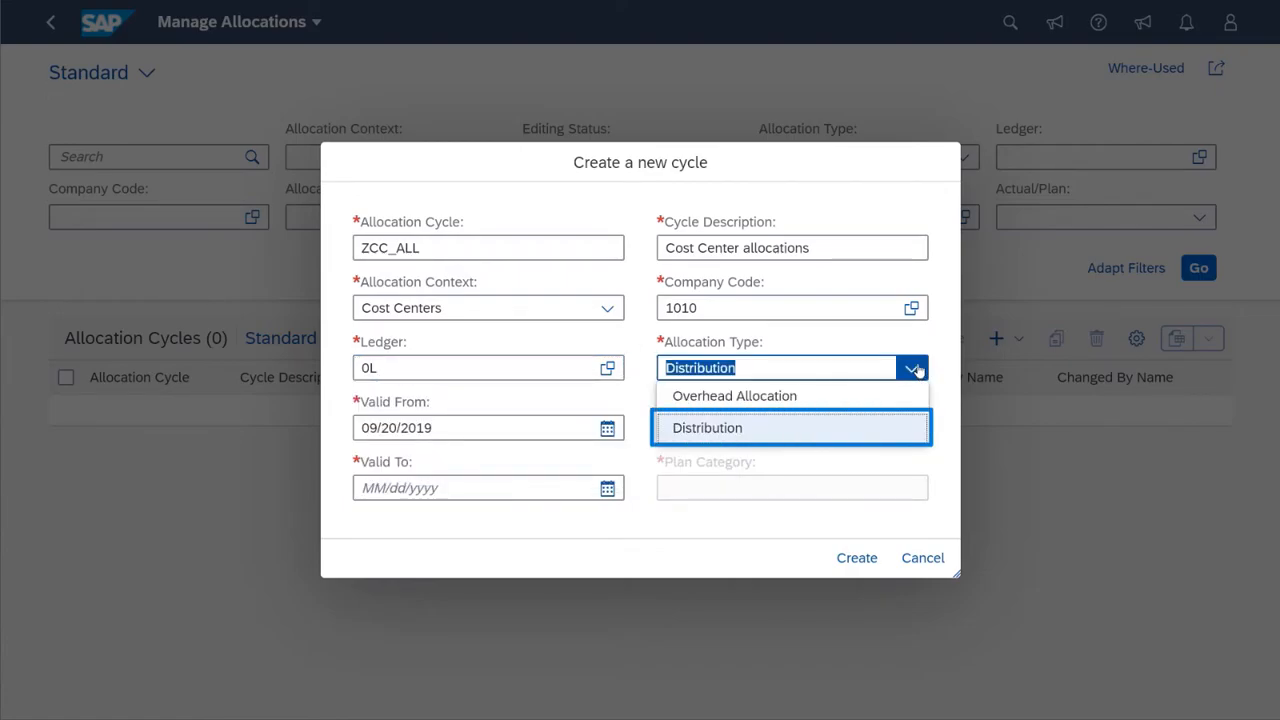
{"action": "key", "text": "Up"}
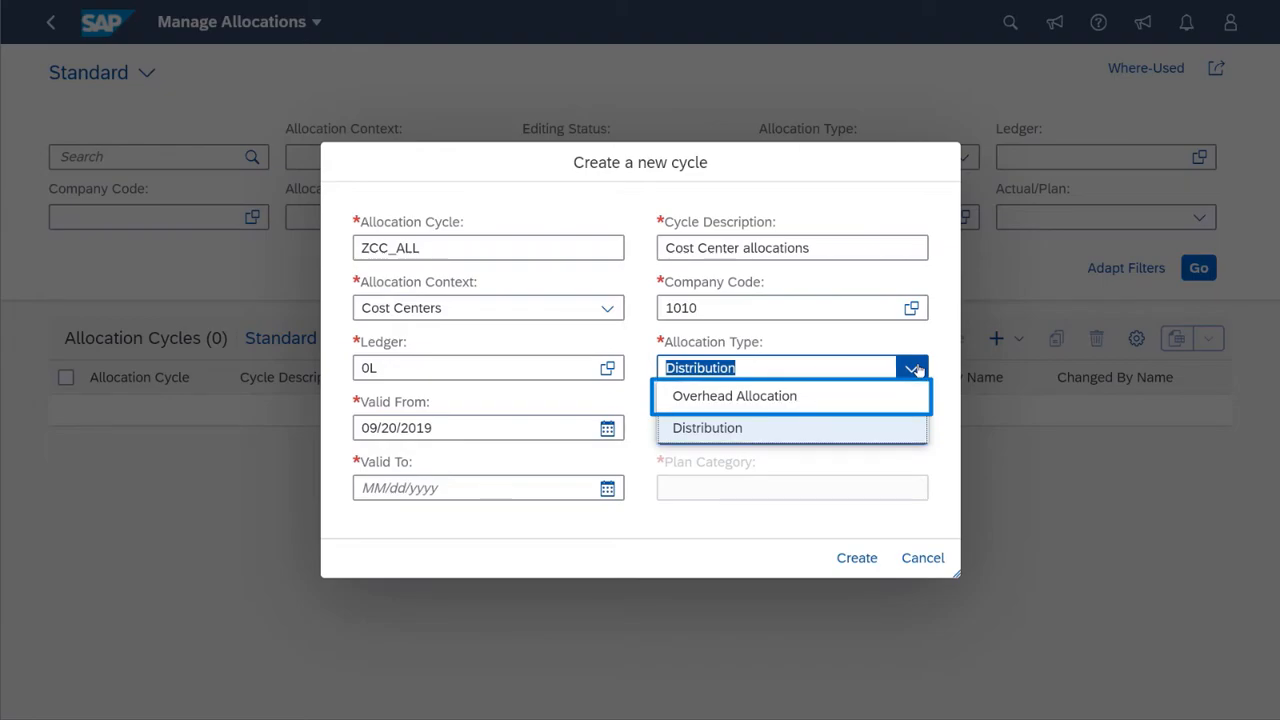
{"action": "left_click", "coordinate": [491, 431]}
{"action": "left_click_drag", "start_coordinate": [400, 430], "coordinate": [352, 425]}
{"action": "key", "text": "BackSpace"}
{"action": "type", "text": "1/1"}
- Set the cycle to Actual with a valid-to date of 12/31/2019, and create it
{"action": "left_click", "coordinate": [888, 429]}
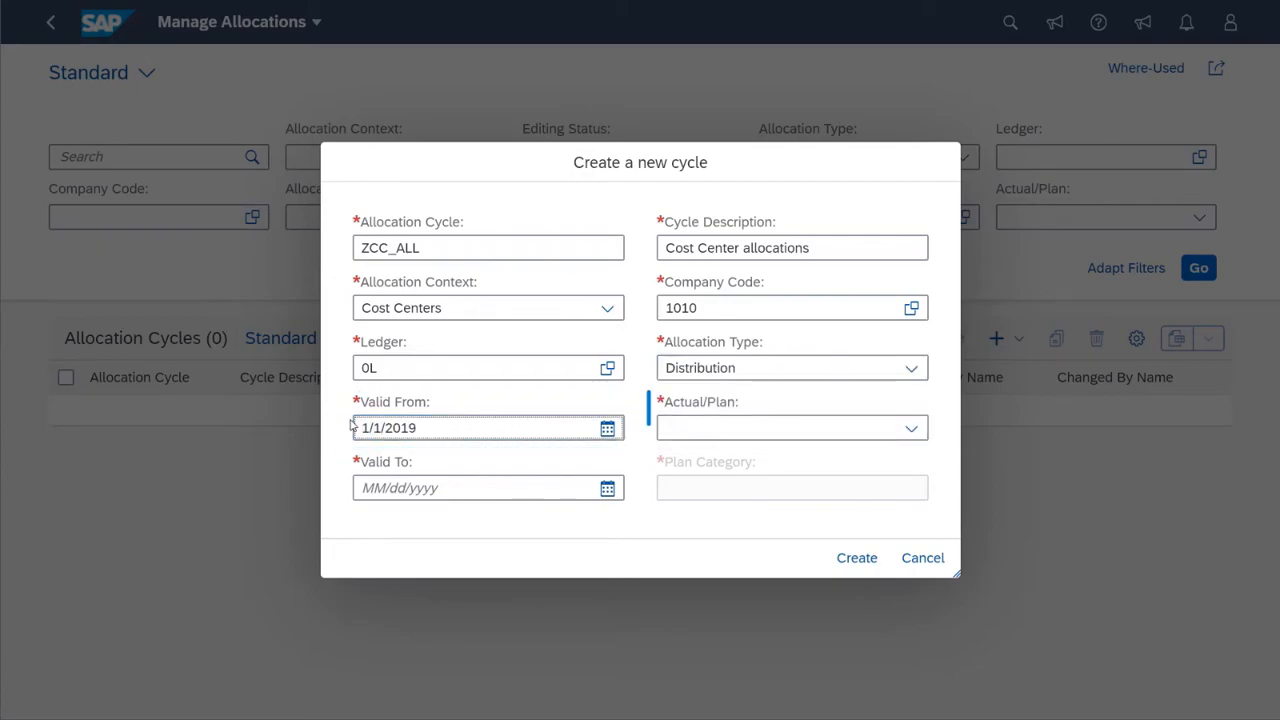
{"action": "left_click", "coordinate": [910, 428]}
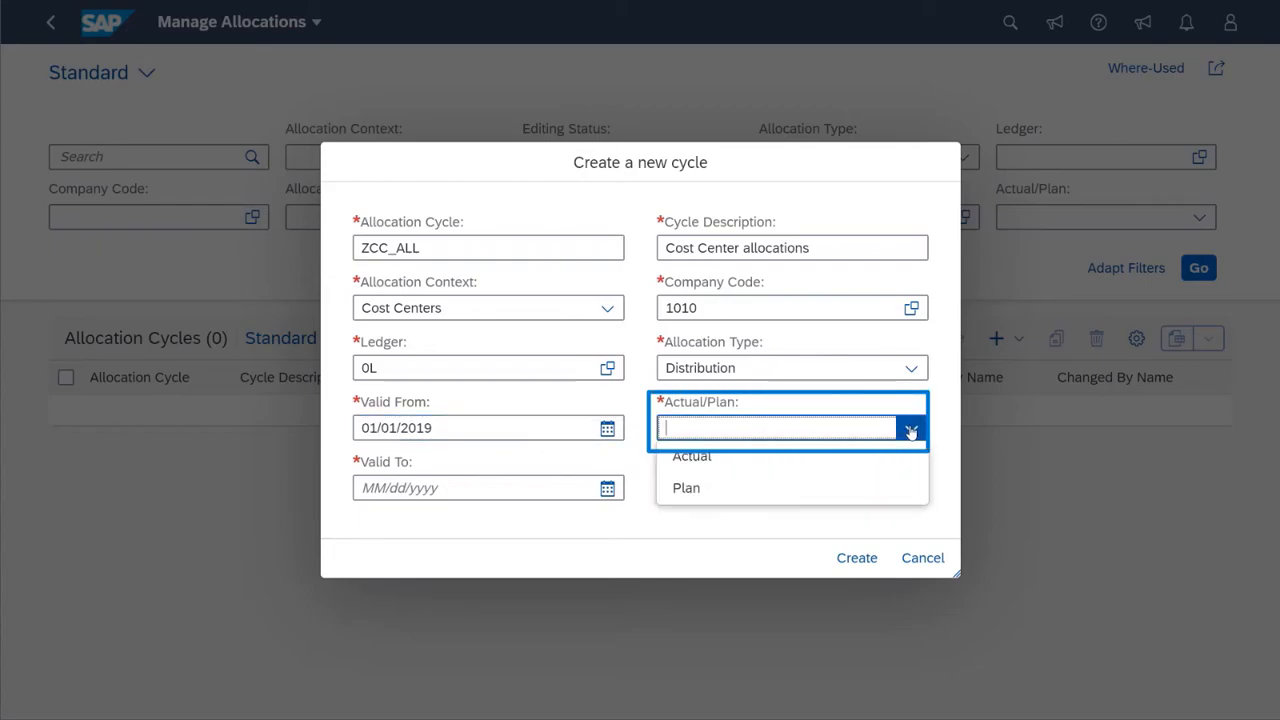
{"action": "left_click", "coordinate": [771, 457]}
{"action": "left_click", "coordinate": [446, 487]}
{"action": "type", "text": "12/31/2019"}
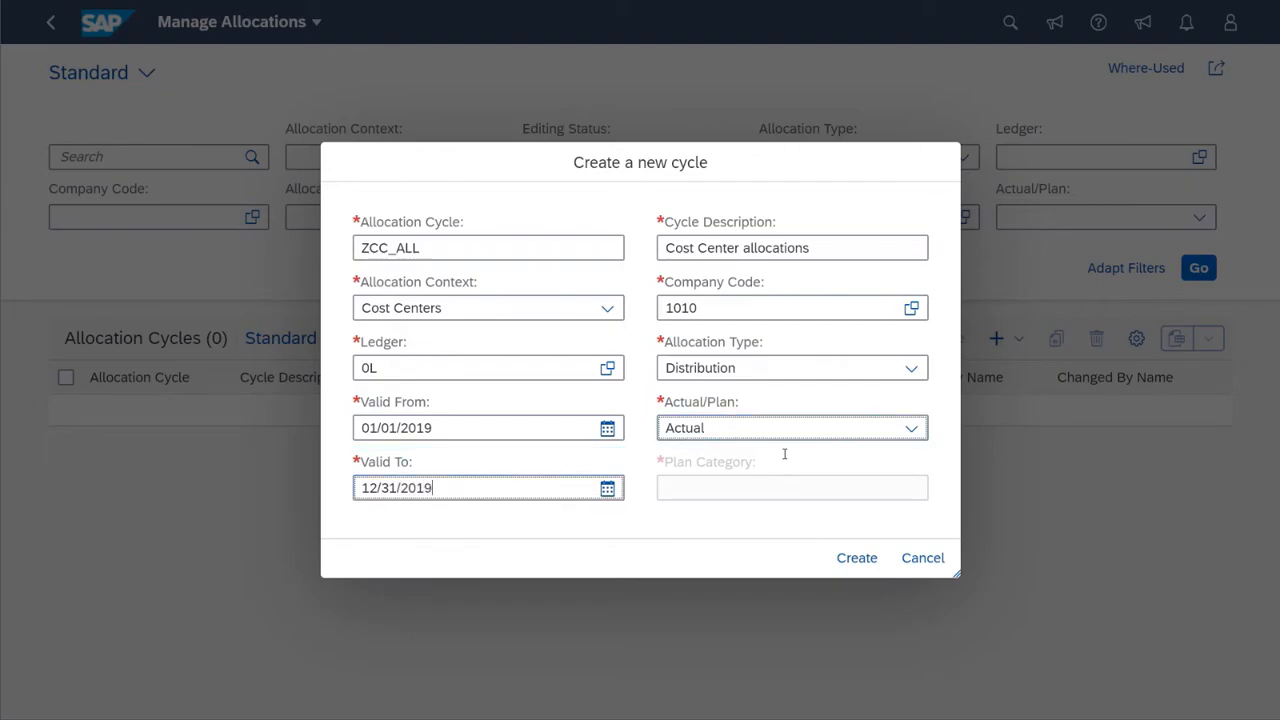
{"action": "left_click", "coordinate": [852, 561]}
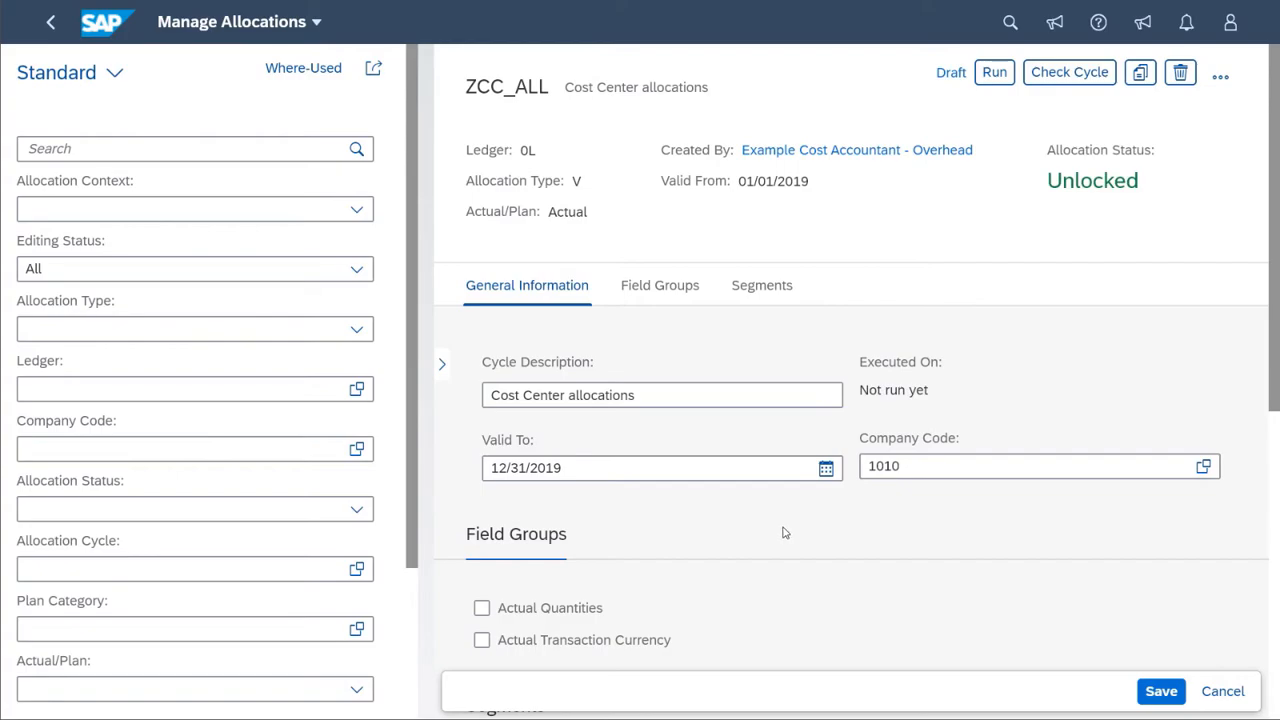
- Add a segment named SEGMENT1 with the description "Communication Expenses" to the ZCC_ALL cycle
{"action": "scroll", "coordinate": [784, 532], "scroll_direction": "down", "scroll_amount": 5}
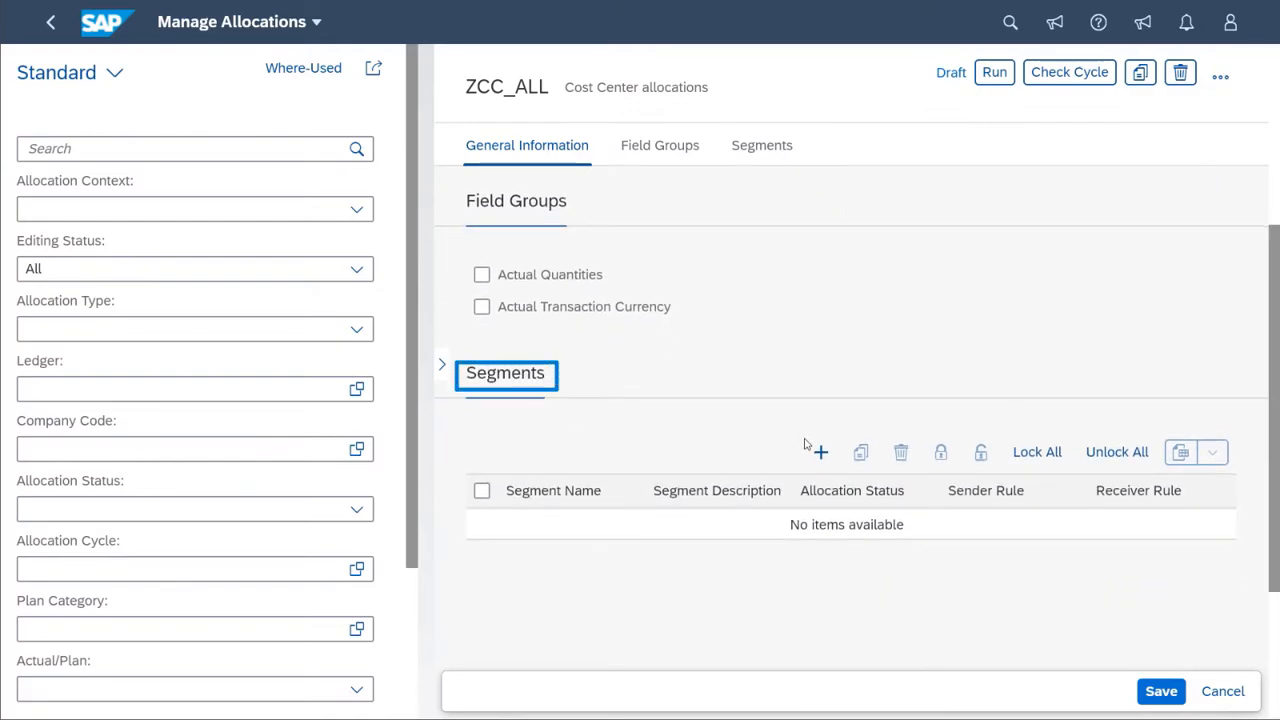
{"action": "left_click", "coordinate": [818, 454]}
{"action": "left_click", "coordinate": [547, 336]}
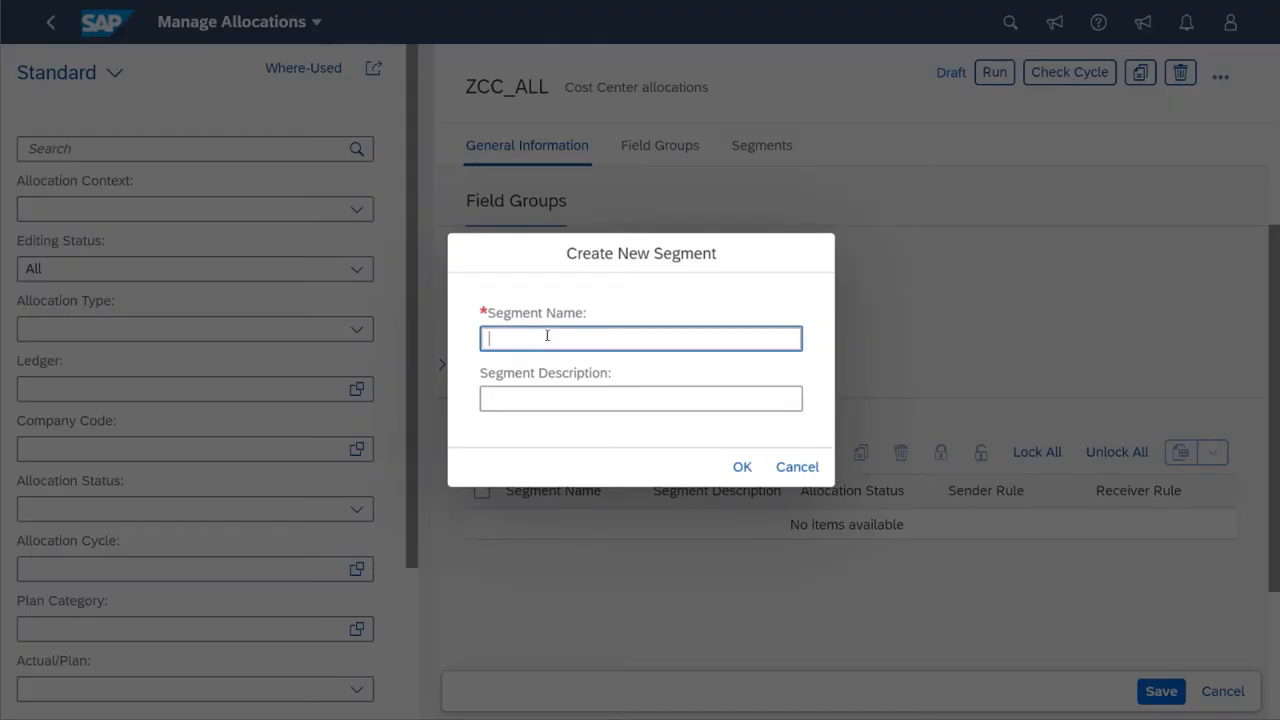
{"action": "type", "text": "Segment1"}
{"action": "key", "text": "Tab"}
{"action": "type", "text": "C"}
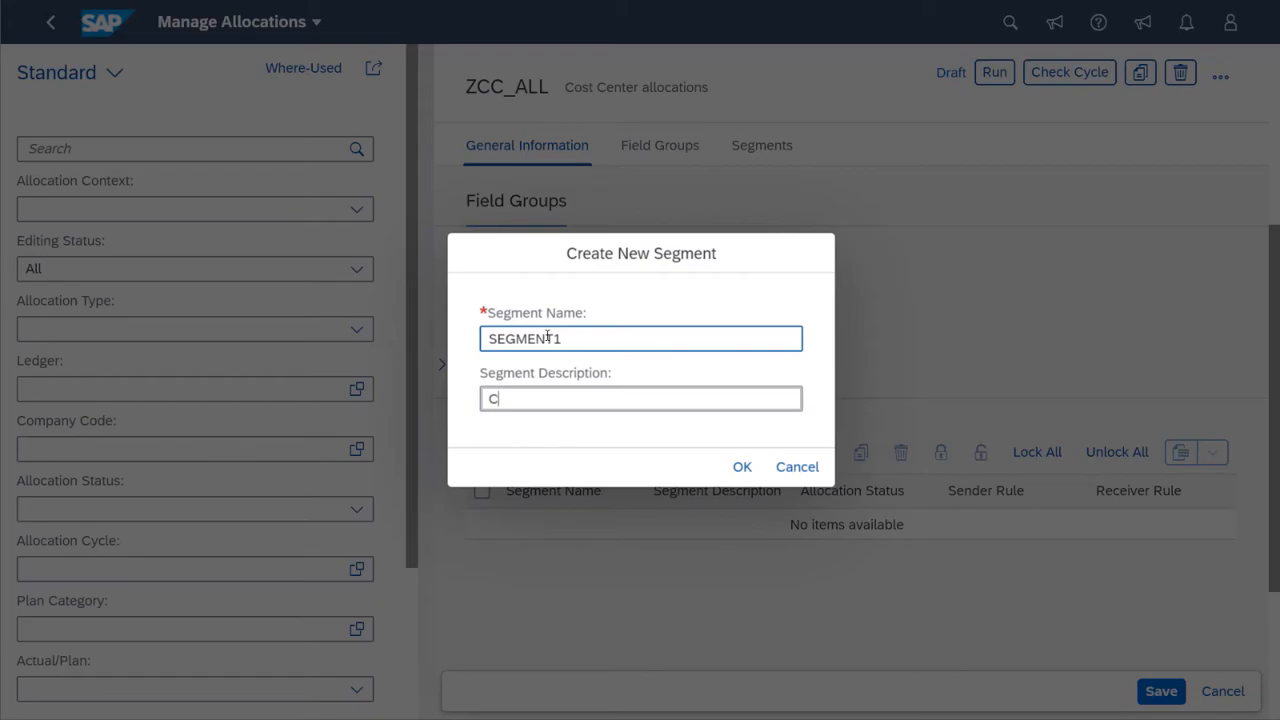
{"action": "type", "text": "ommunication Expenses"}
{"action": "left_click", "coordinate": [744, 469]}
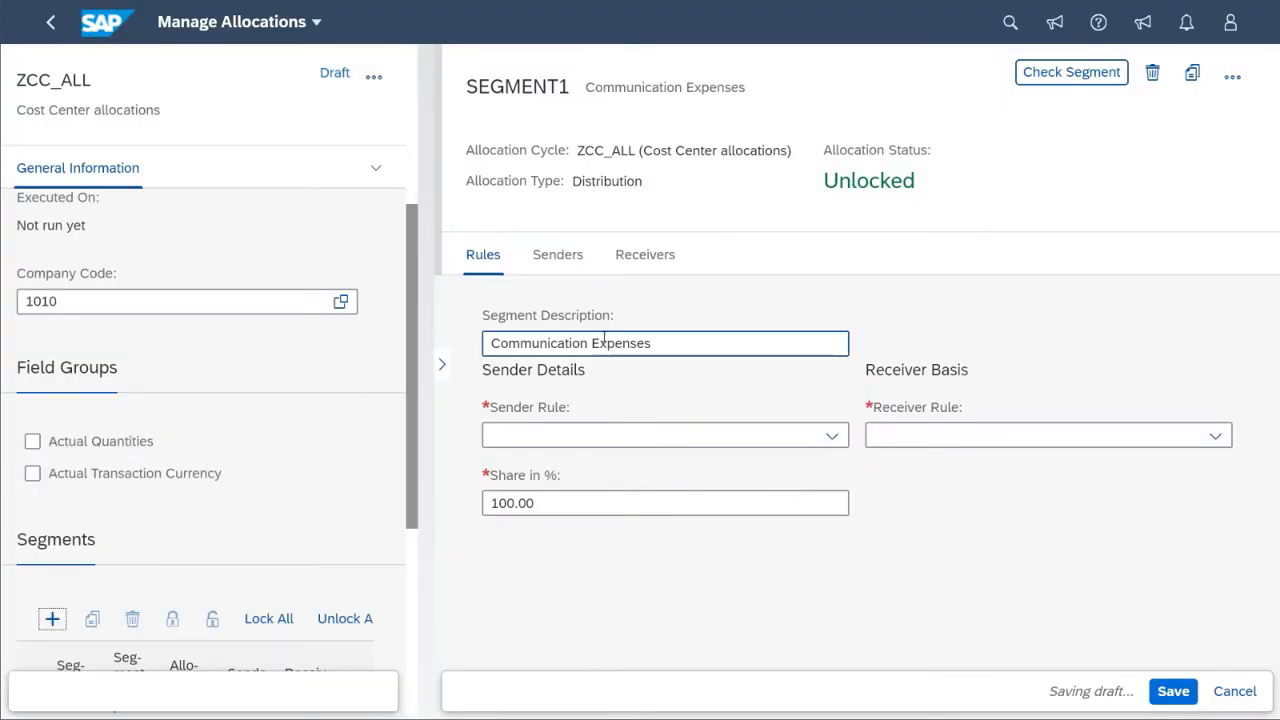
- Set the segment's sender rule to Posted amounts and its receiver rule to Fixed percentages
{"action": "left_click", "coordinate": [831, 436]}
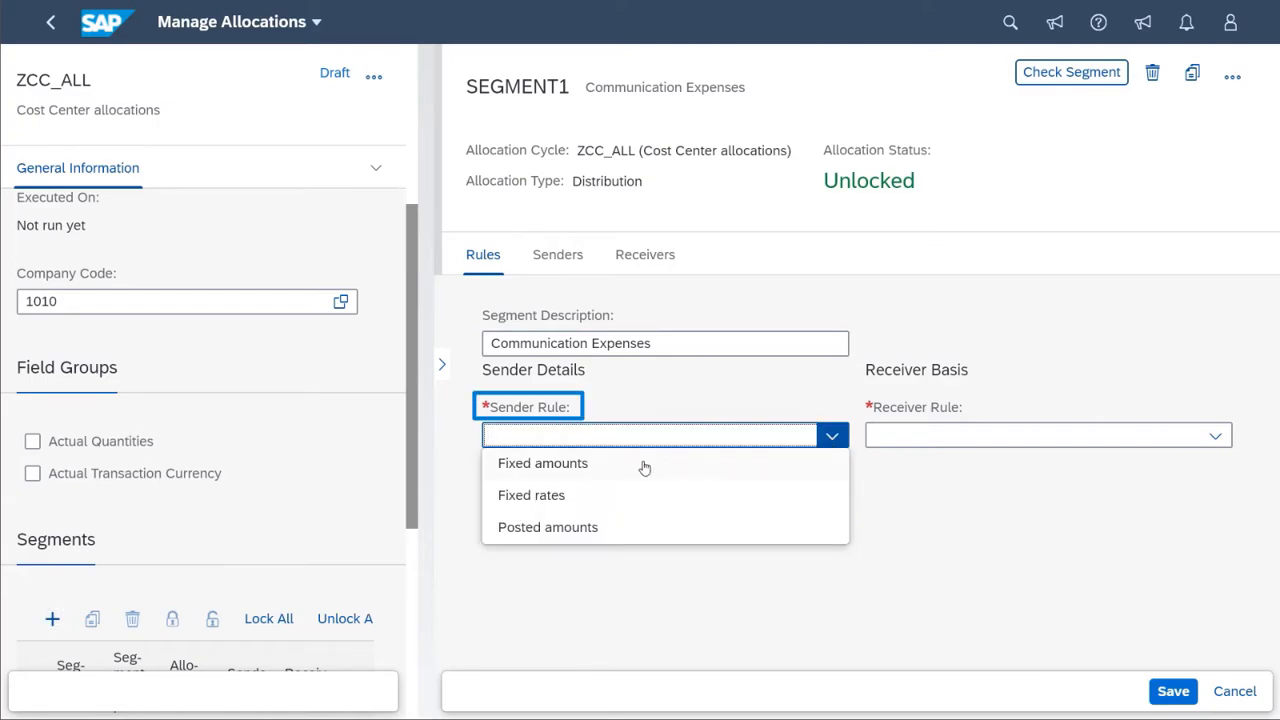
{"action": "left_click", "coordinate": [545, 527]}
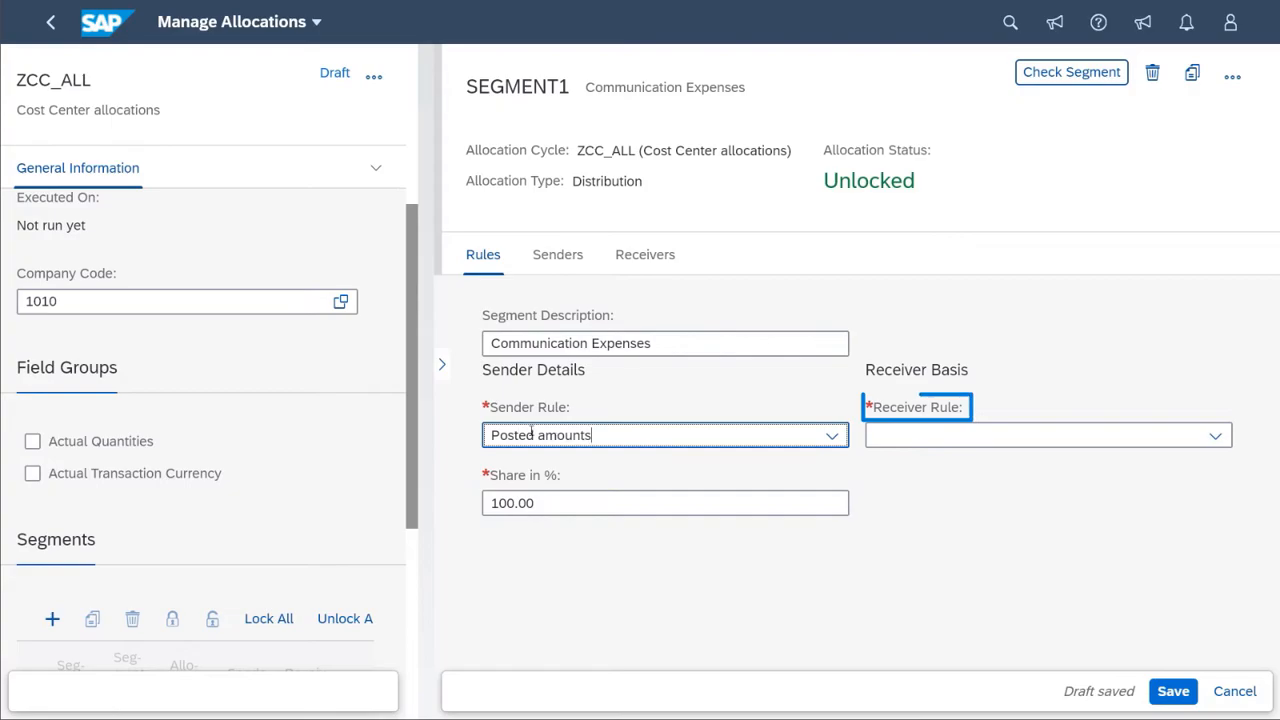
{"action": "left_click", "coordinate": [946, 435]}
{"action": "left_click", "coordinate": [1213, 437]}
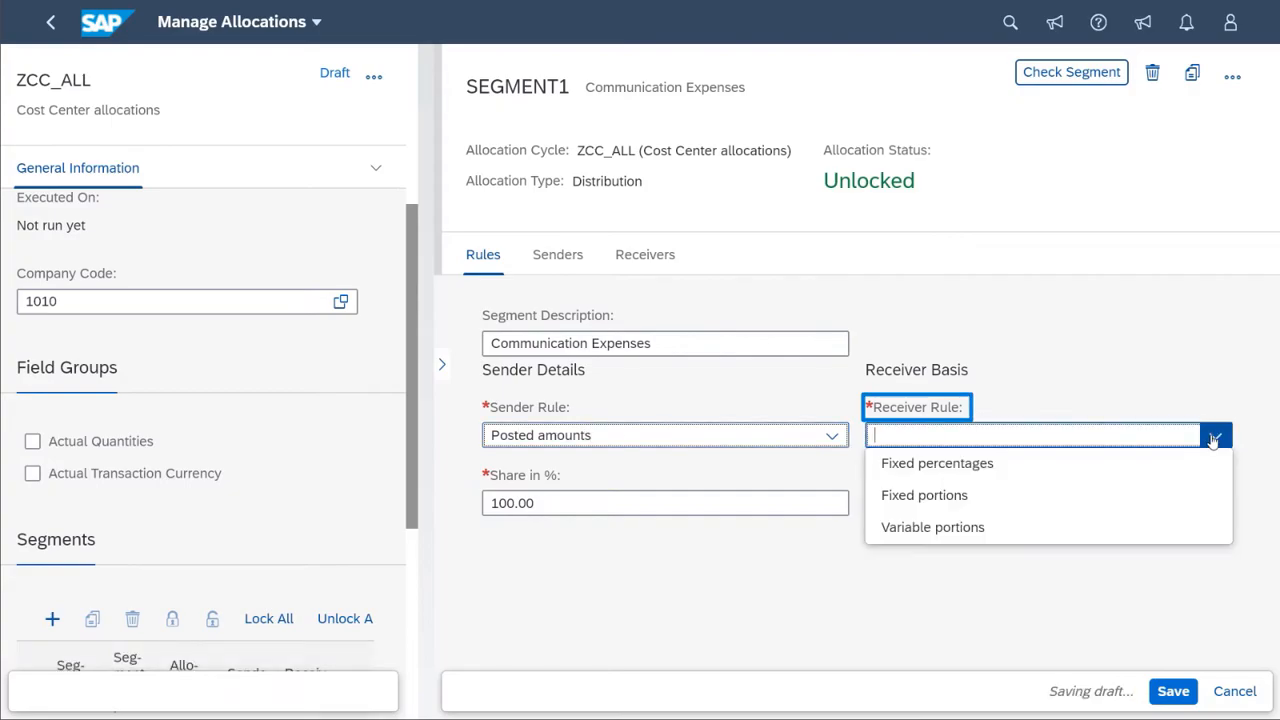
{"action": "left_click", "coordinate": [934, 465]}
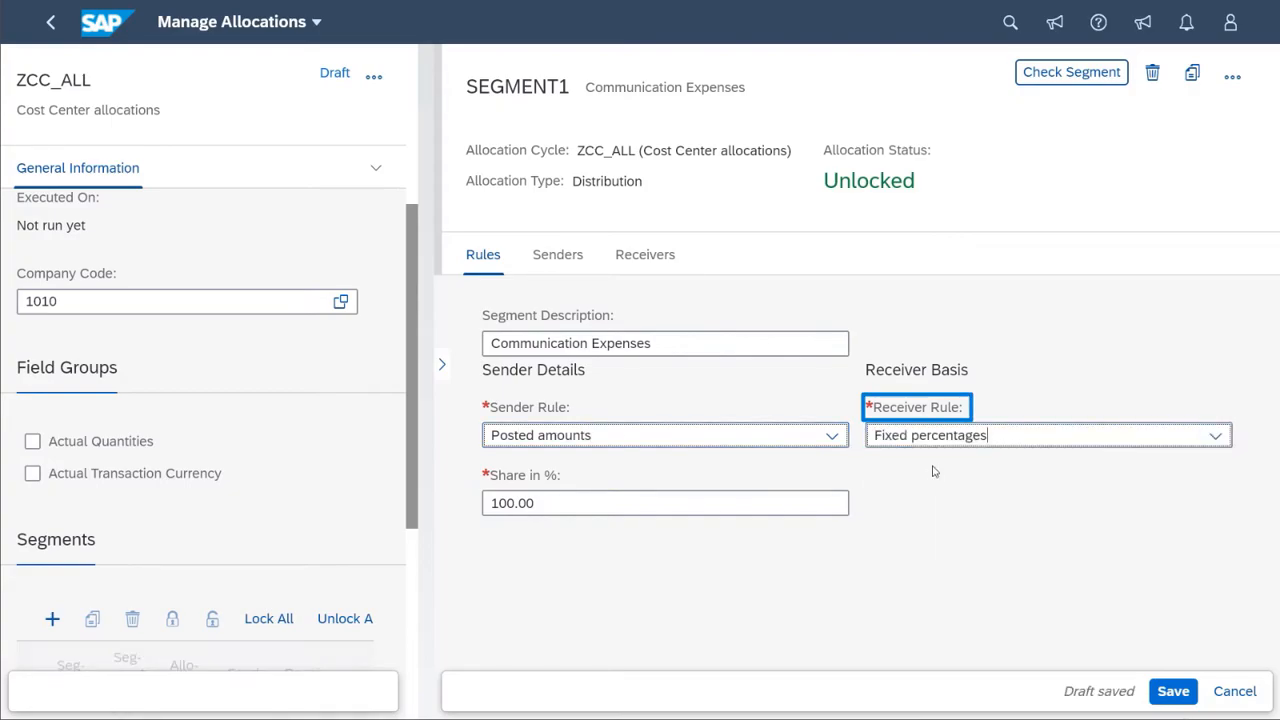
- Define the segment's senders as single values: G/L account 63006000 and cost center 10101801
{"action": "left_click", "coordinate": [557, 262]}
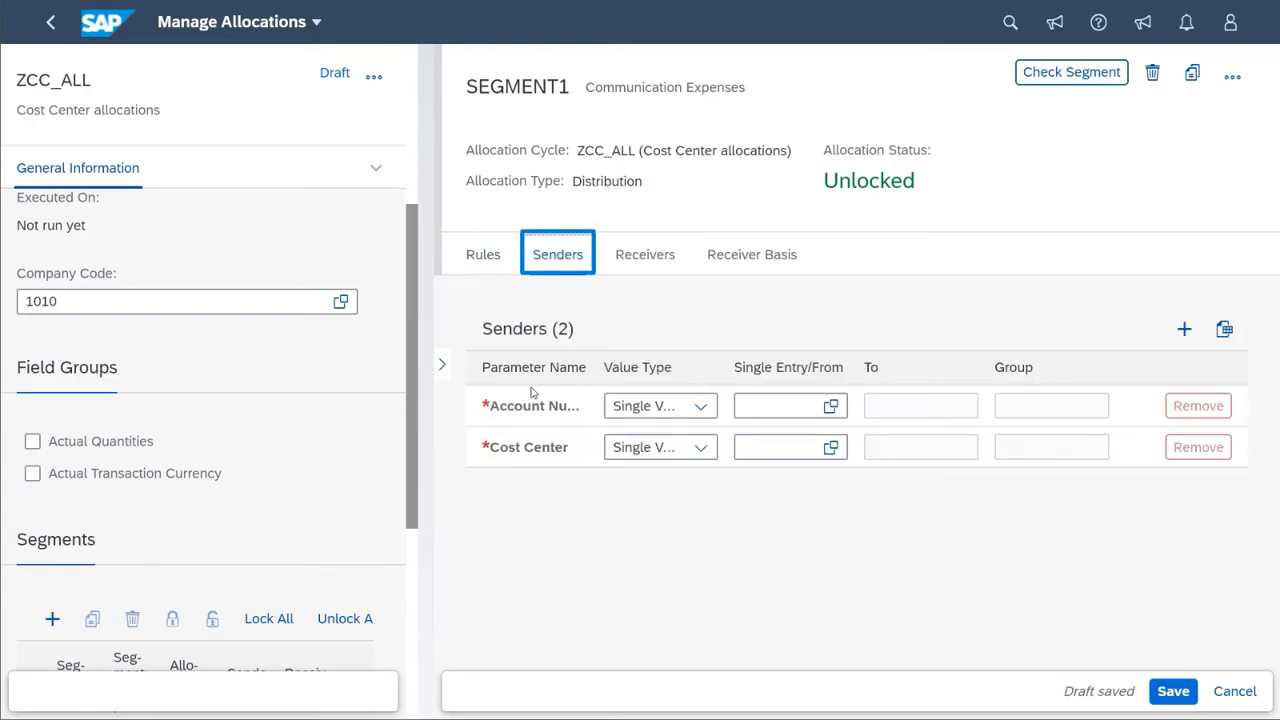
{"action": "left_click", "coordinate": [763, 401]}
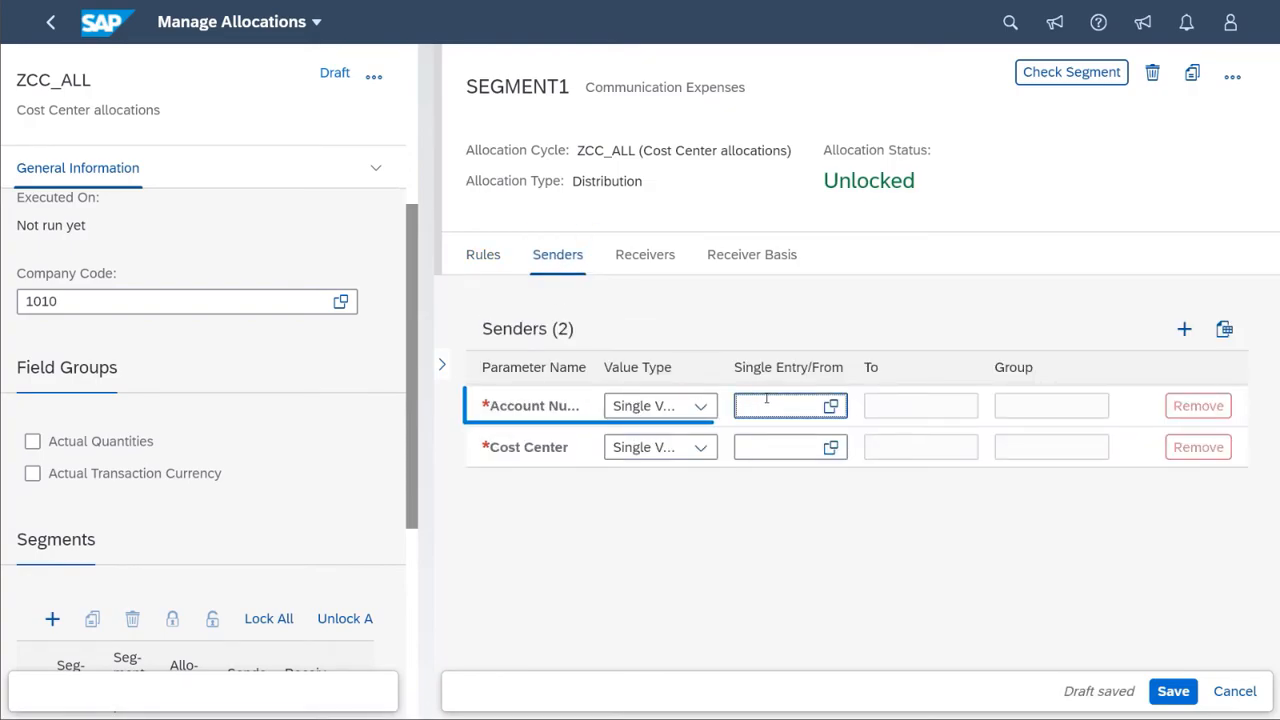
{"action": "type", "text": "630"}
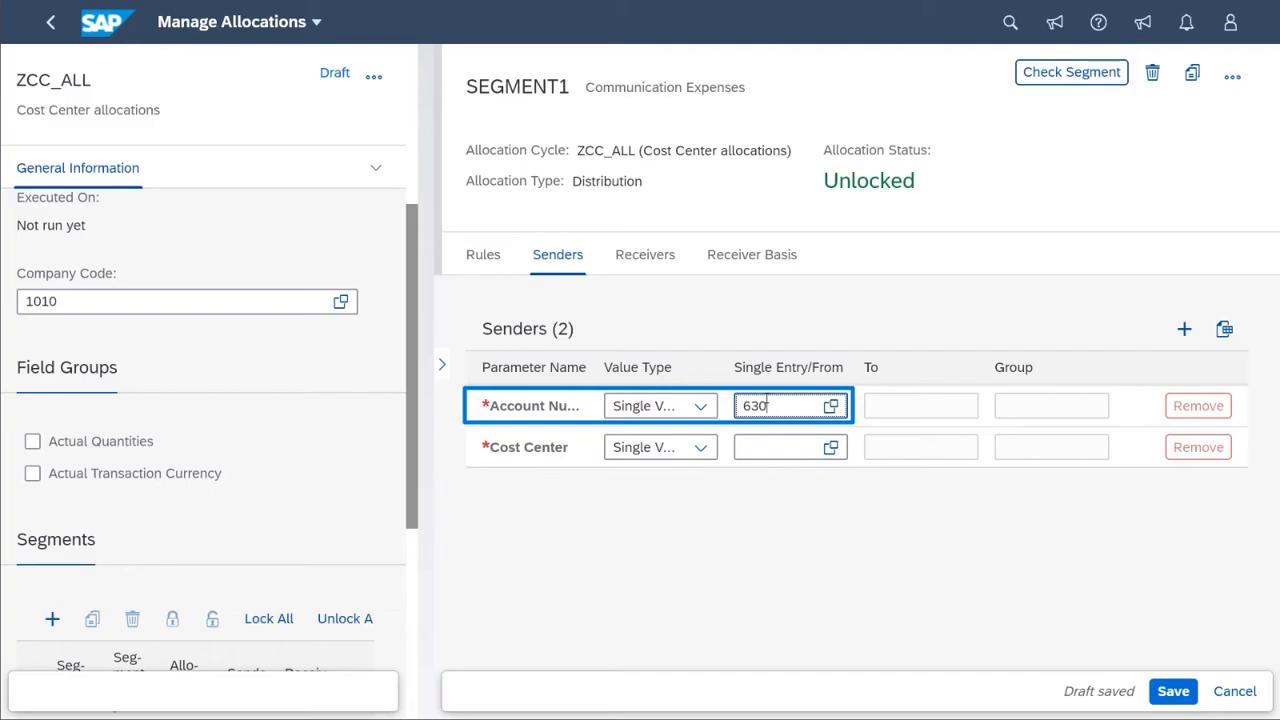
{"action": "type", "text": "06000"}
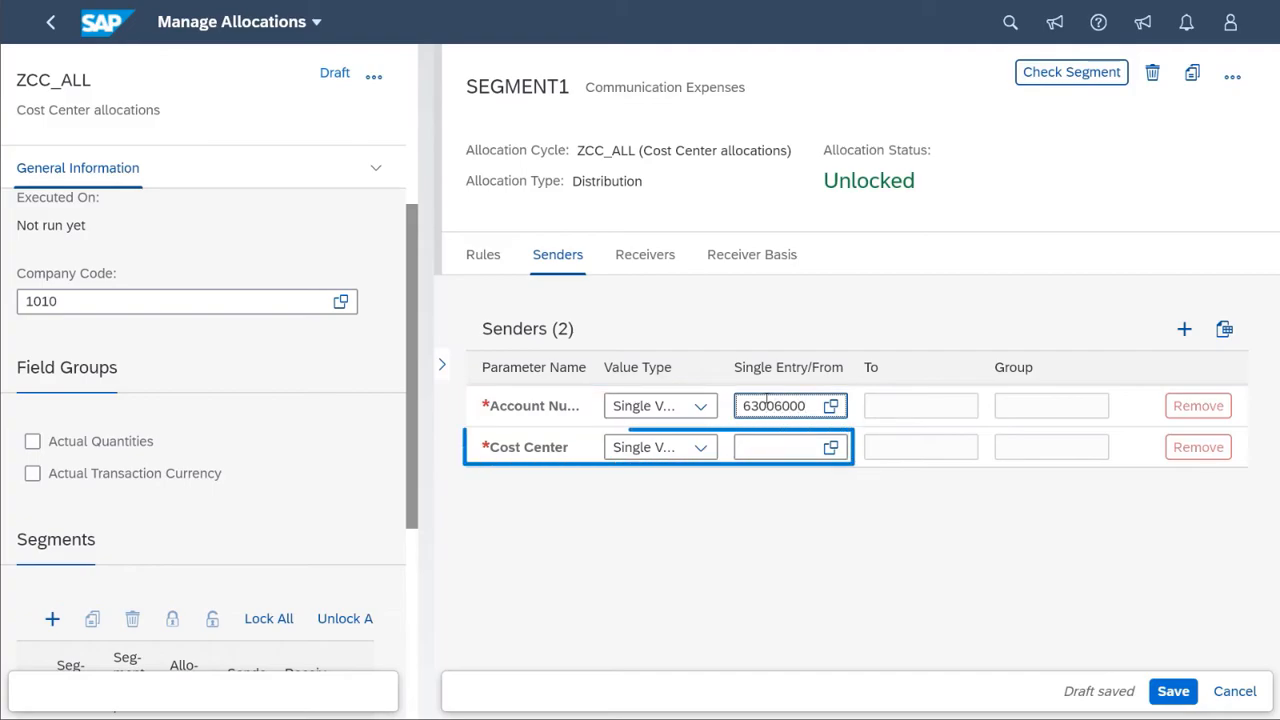
{"action": "left_click", "coordinate": [757, 448]}
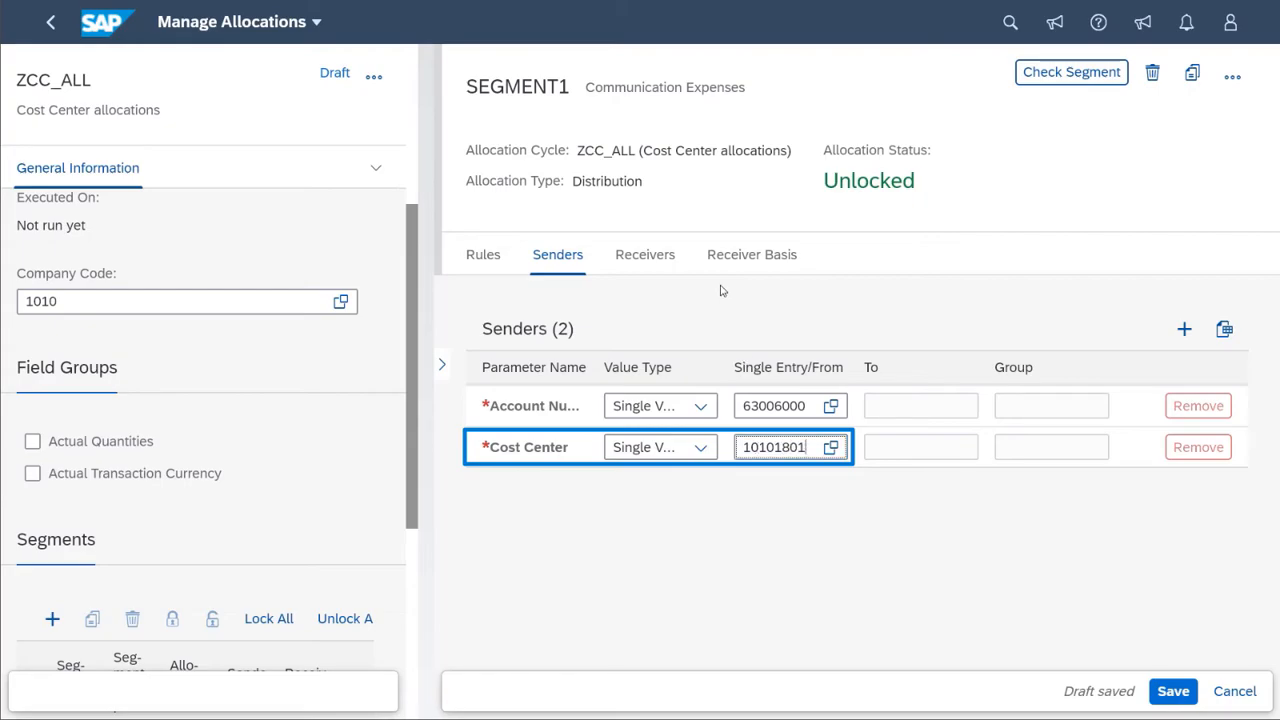
- Add Cost Center as the segment's receiver with value type Group and assign the Operations group
{"action": "left_click", "coordinate": [665, 256]}
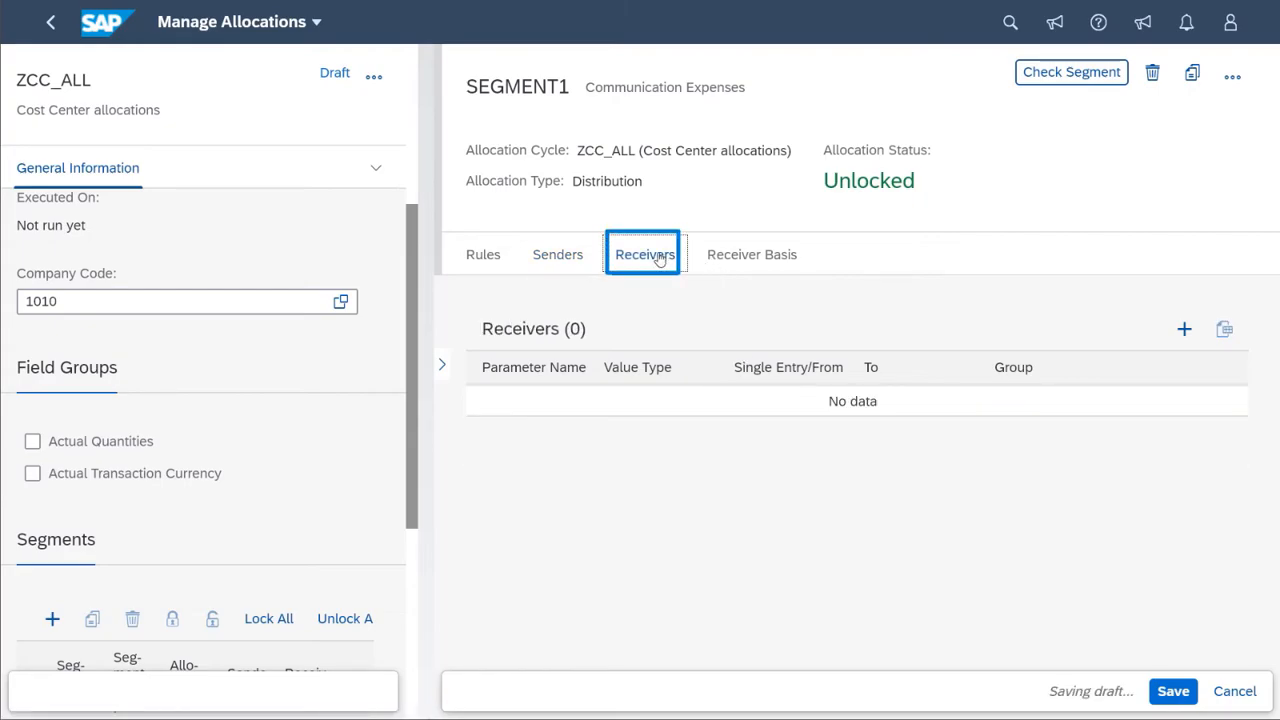
{"action": "left_click", "coordinate": [1184, 329]}
{"action": "left_click", "coordinate": [551, 395]}
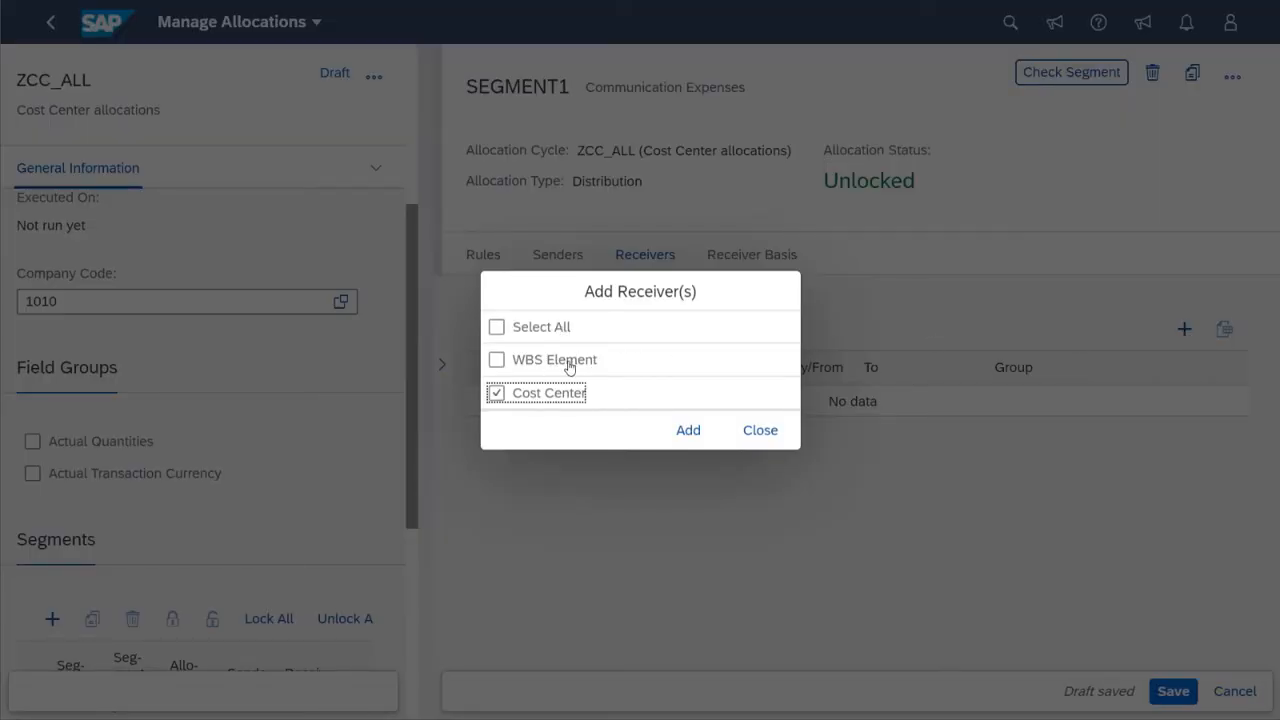
{"action": "left_click", "coordinate": [687, 431]}
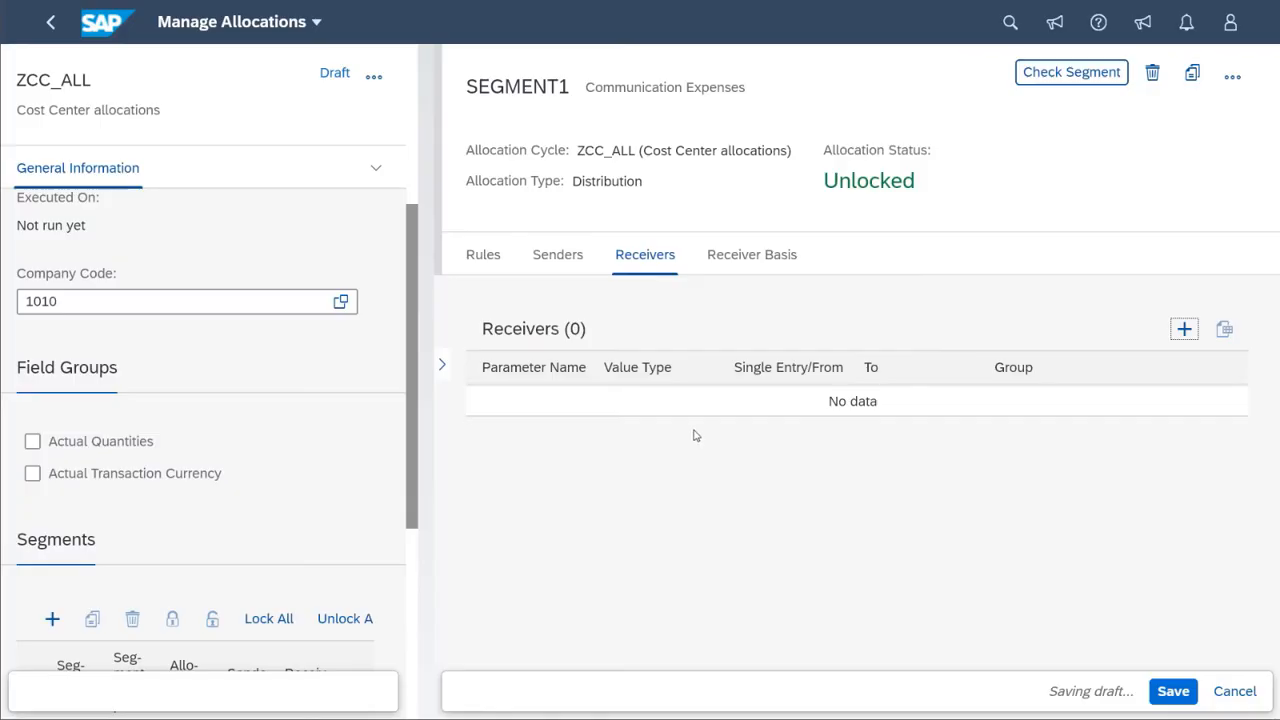
{"action": "left_click", "coordinate": [700, 405]}
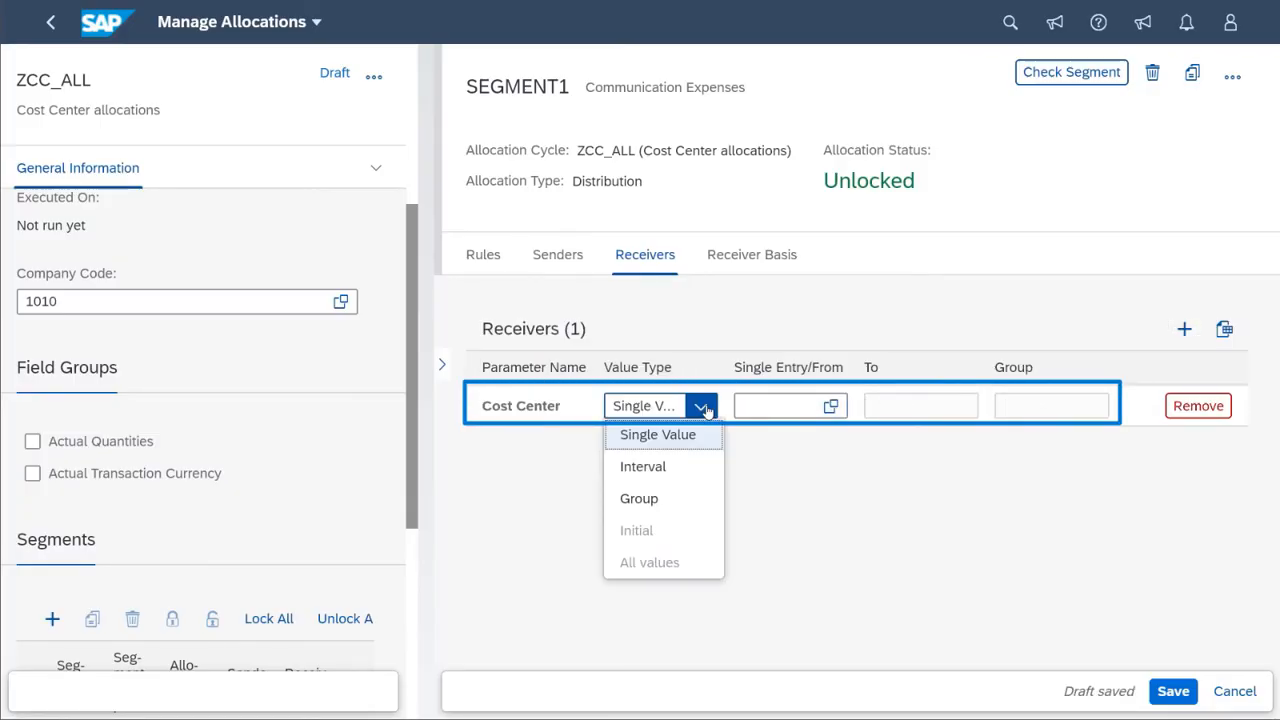
{"action": "left_click", "coordinate": [656, 500]}
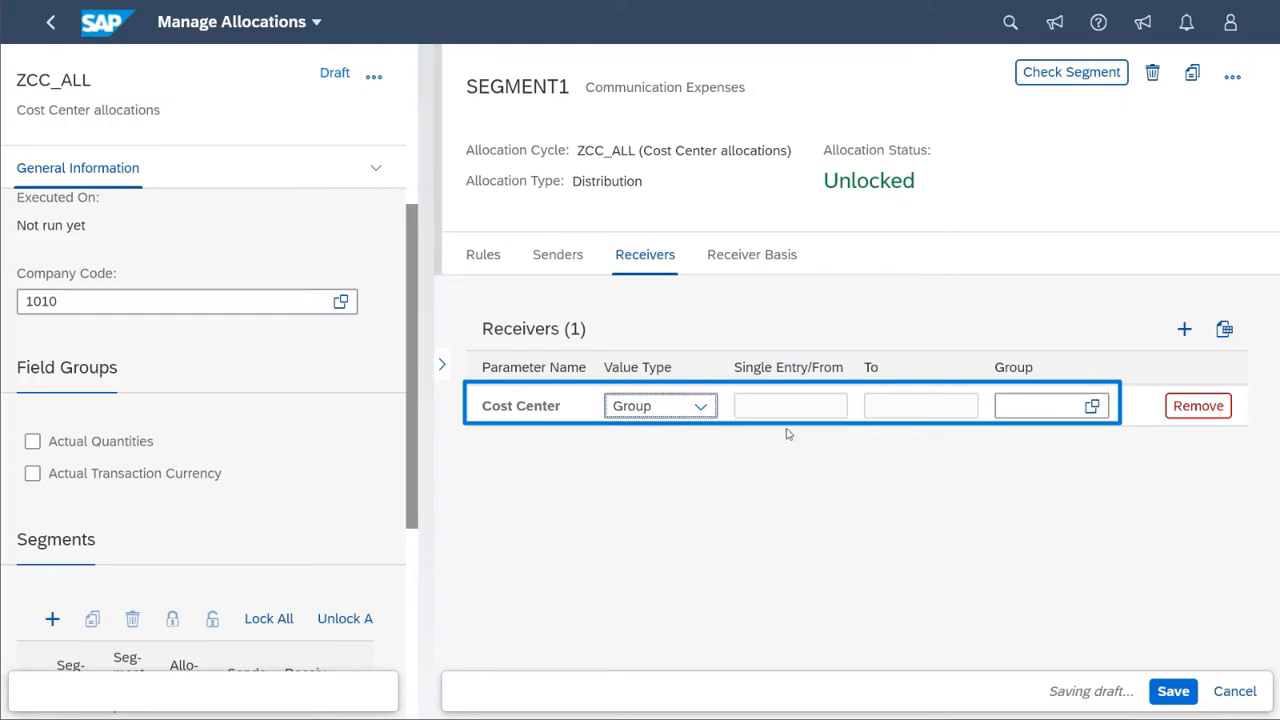
{"action": "left_click", "coordinate": [1091, 406]}
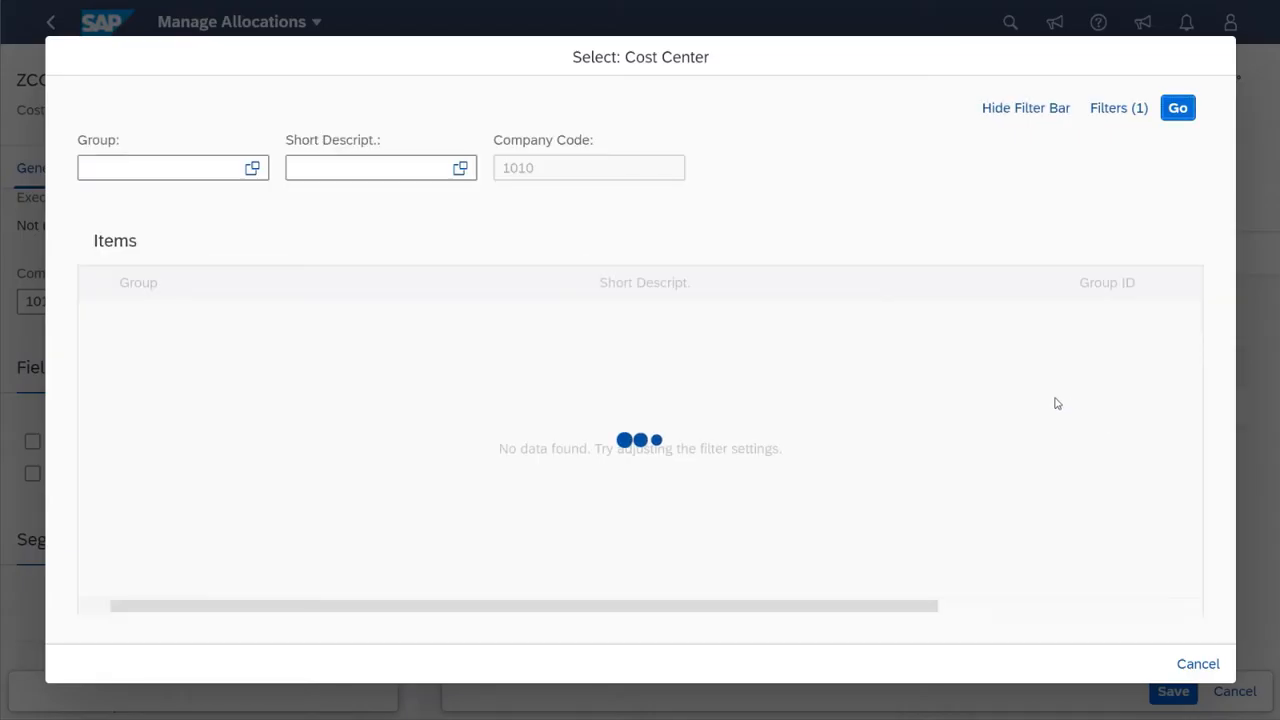
{"action": "left_click", "coordinate": [545, 350]}
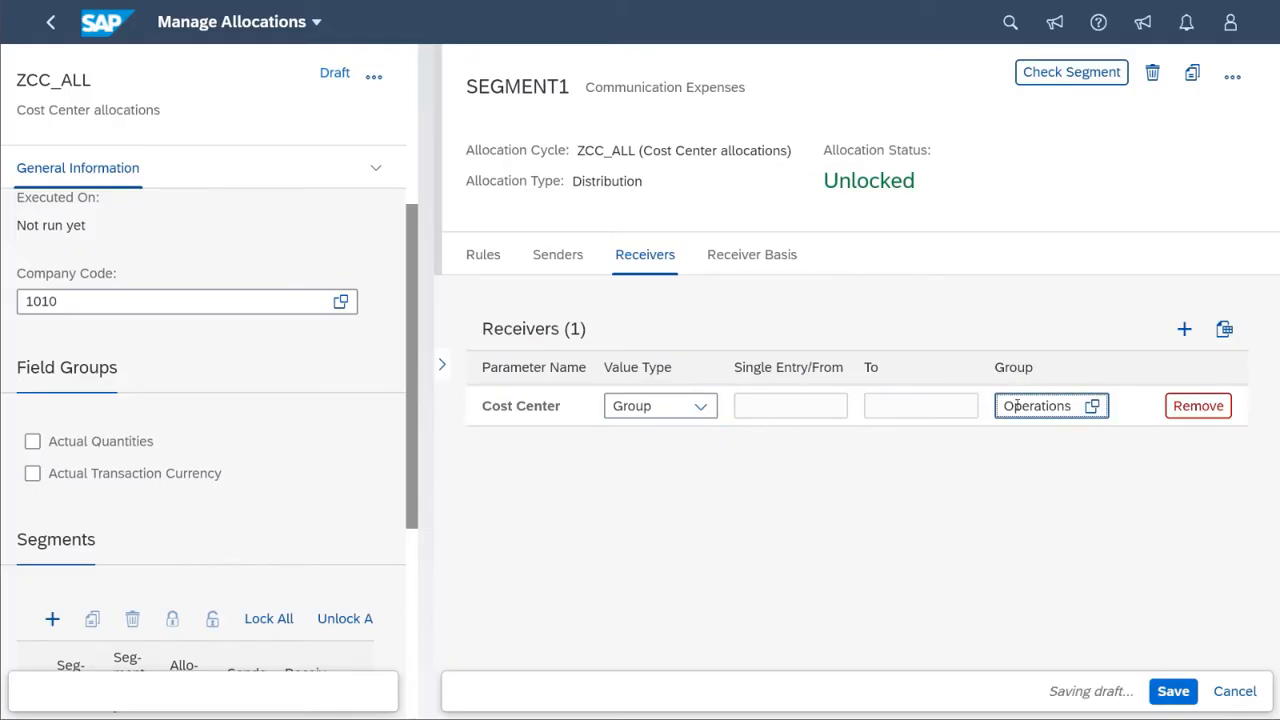
- Set the receiver basis percentages to 33 for 10101301, 33 for 10101302 and 34 for 10101321, and save the segment
{"action": "left_click", "coordinate": [750, 254]}
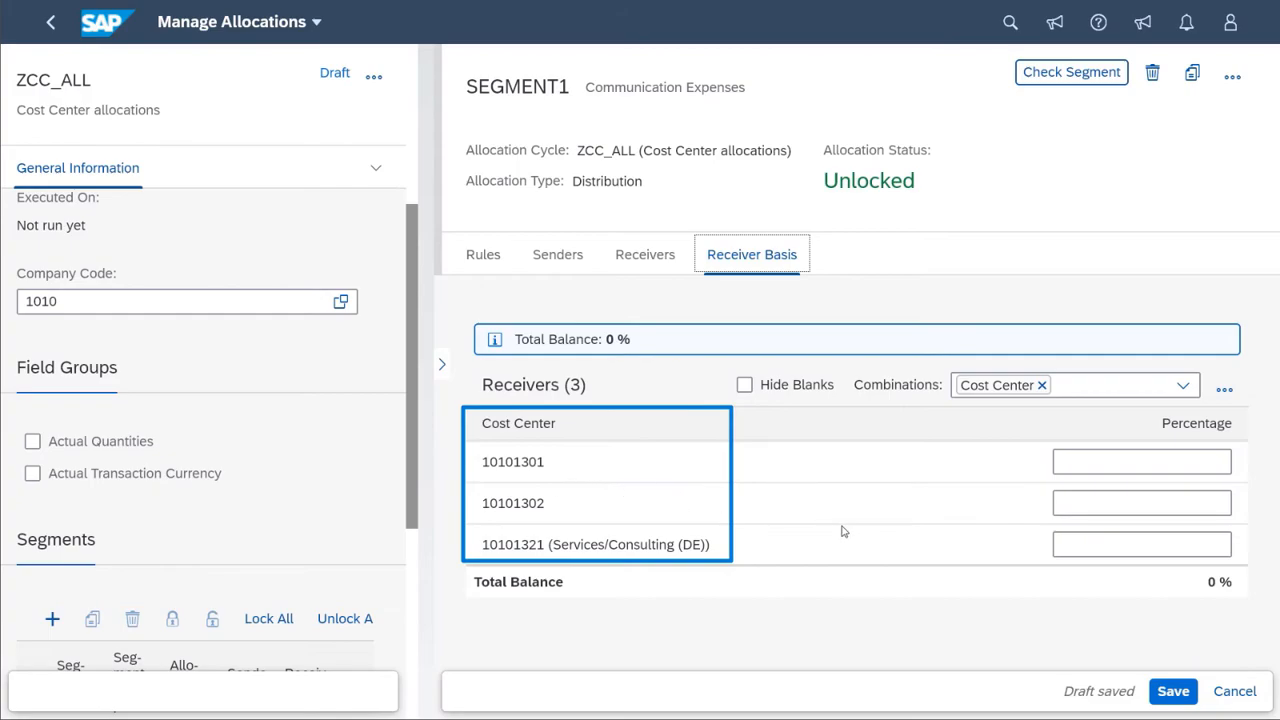
{"action": "left_click", "coordinate": [571, 533]}
{"action": "left_click", "coordinate": [1094, 461]}
{"action": "type", "text": "33"}
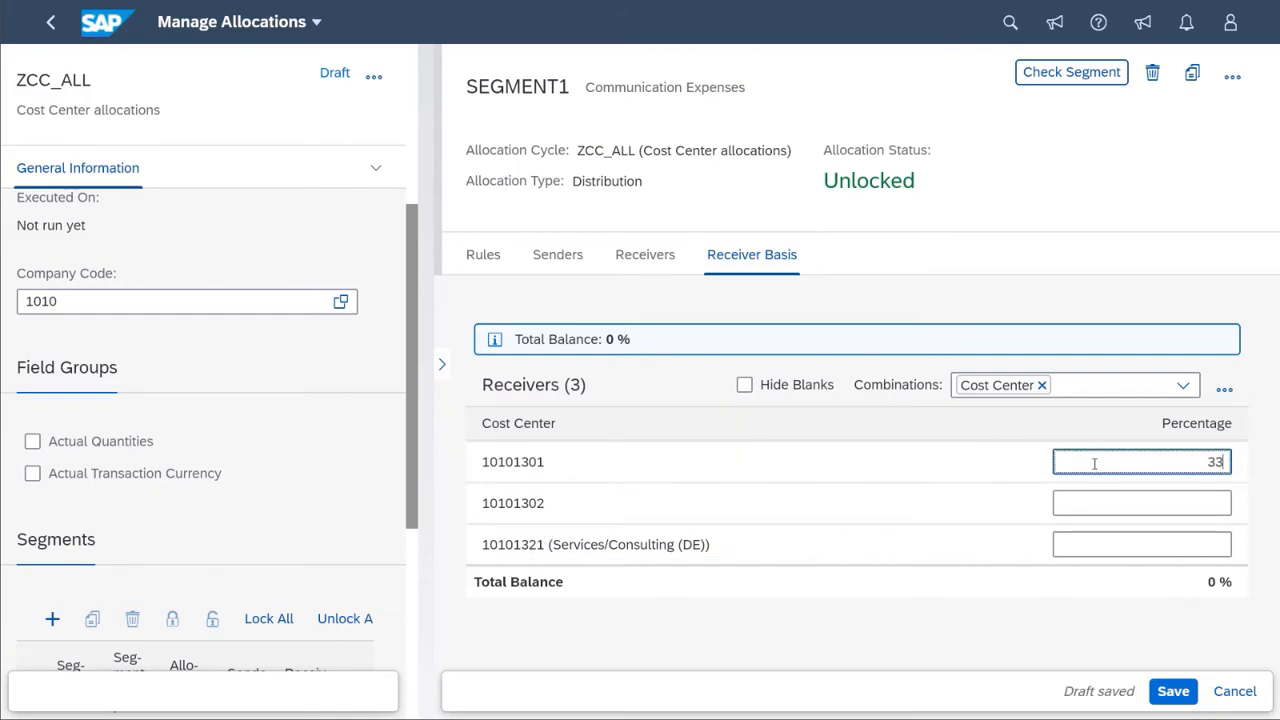
{"action": "key", "text": "Tab"}
{"action": "type", "text": "33"}
{"action": "key", "text": "Tab"}
{"action": "type", "text": "34"}
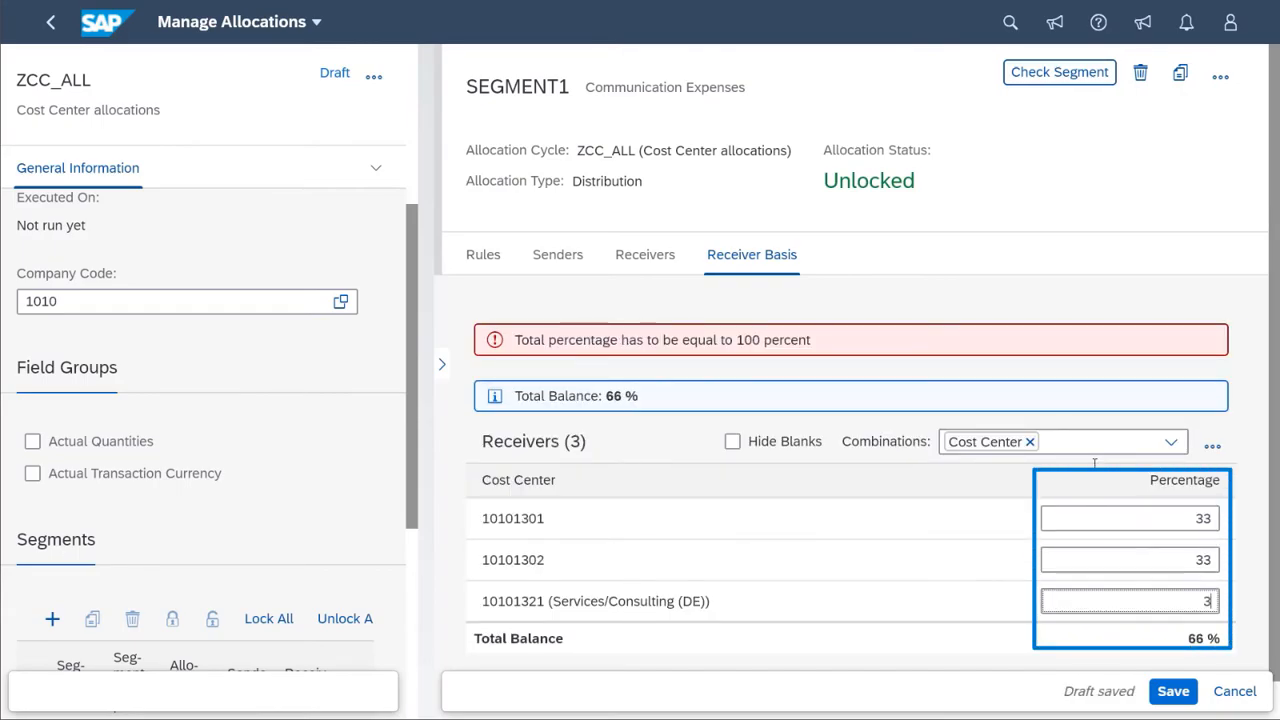
{"action": "key", "text": "Tab"}
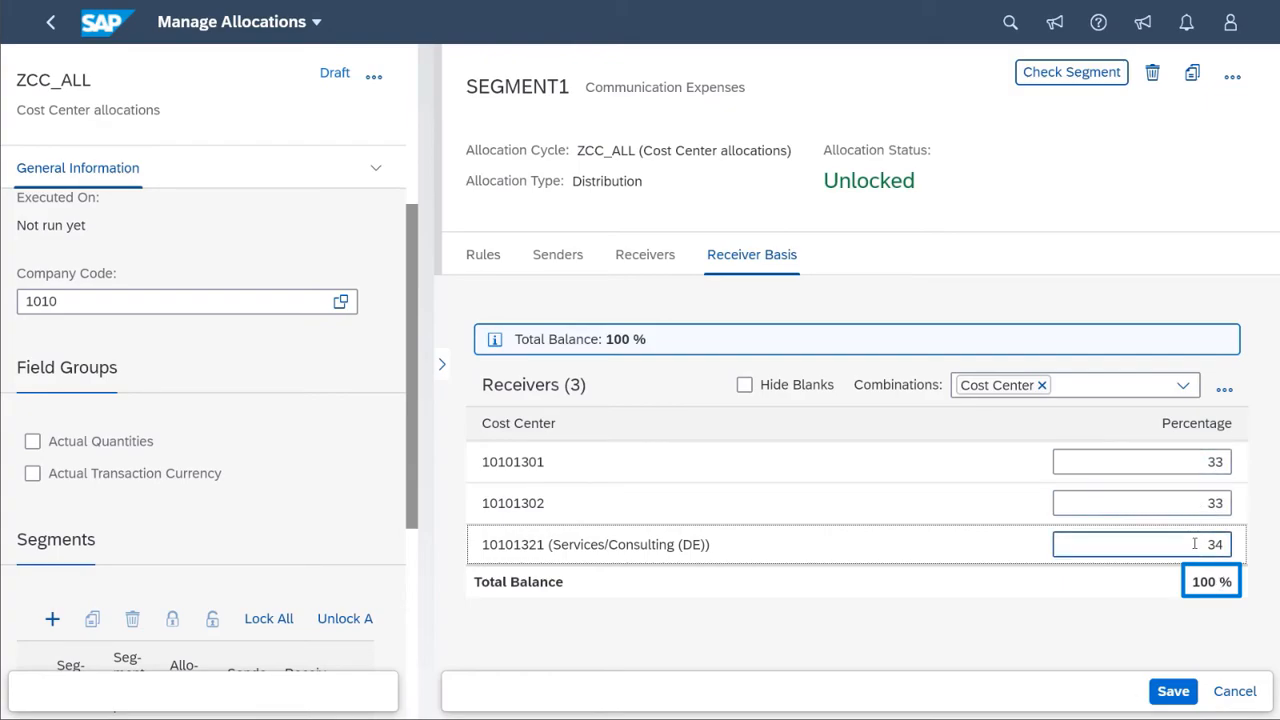
{"action": "left_click", "coordinate": [1172, 692]}
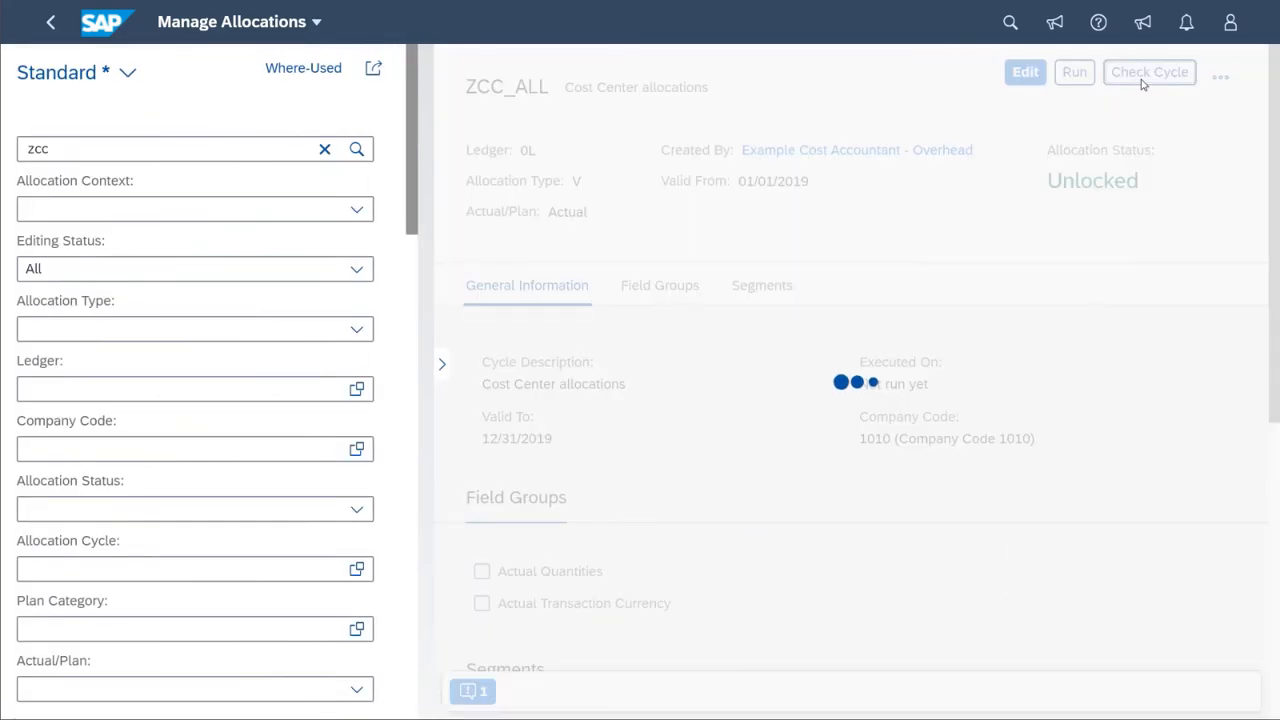
- Check the ZCC_ALL cycle and transfer it to Run Allocations
{"action": "left_click", "coordinate": [1147, 74]}
{"action": "left_click", "coordinate": [850, 530]}
{"action": "left_click", "coordinate": [1087, 78]}
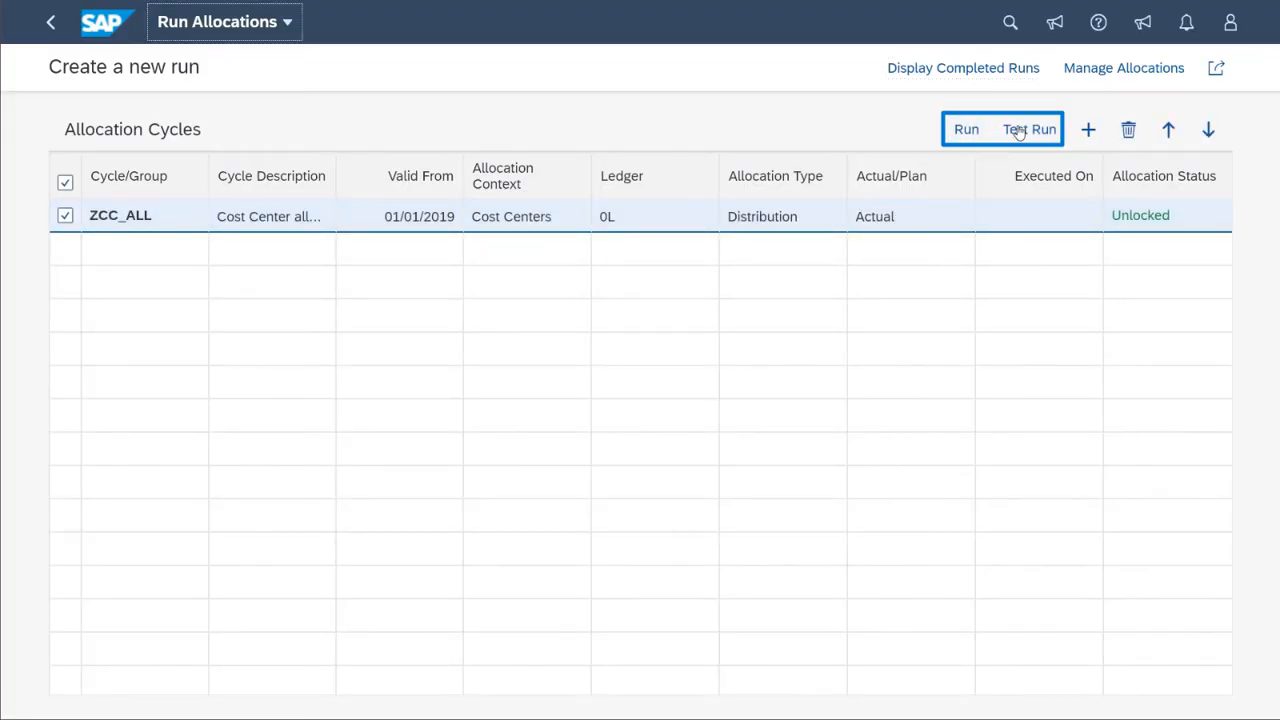
- Start a live run of ZCC_ALL named 09 with journal entry type CO and fiscal period 09.2019 to 09.2019
{"action": "left_click", "coordinate": [966, 129]}
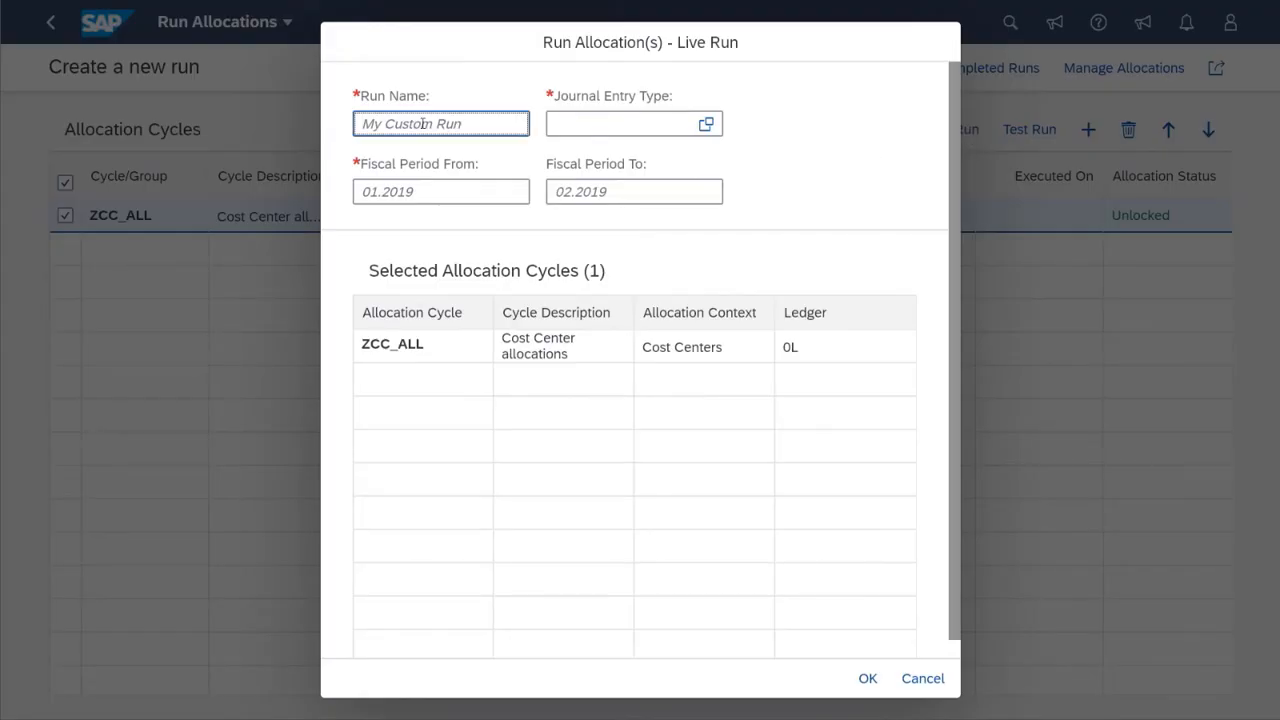
{"action": "type", "text": "09"}
{"action": "key", "text": "Tab"}
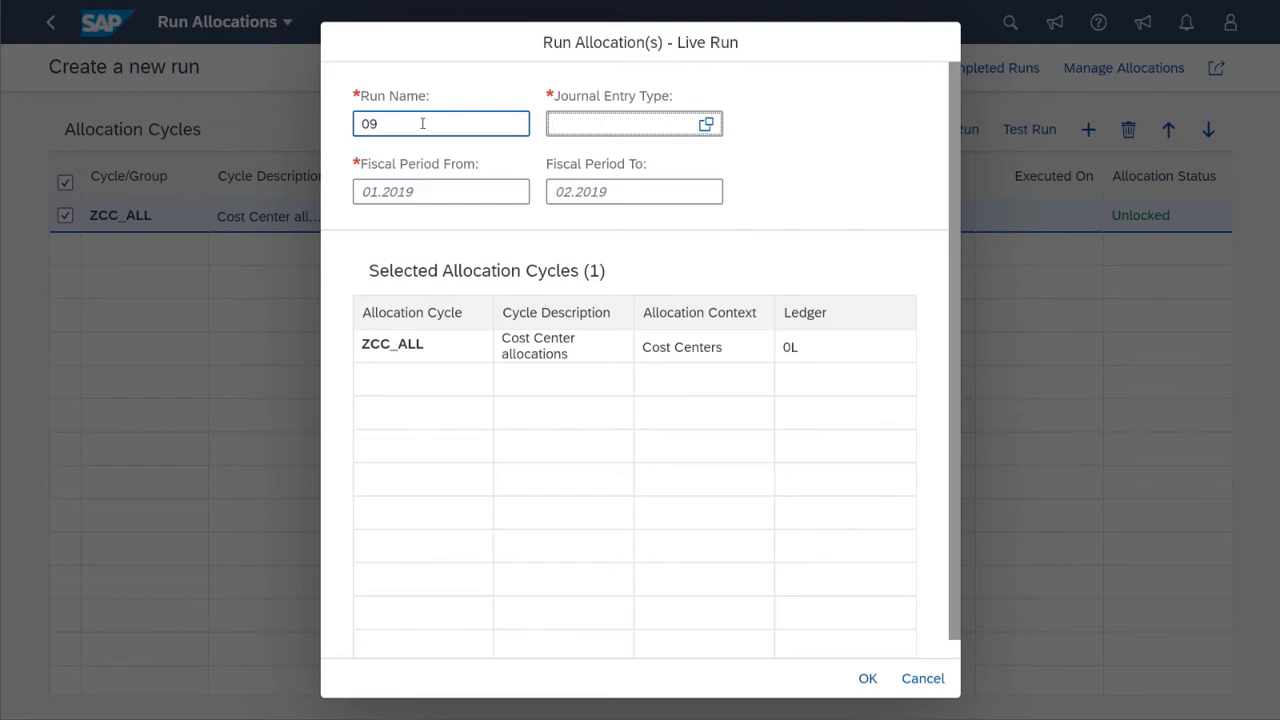
{"action": "left_click", "coordinate": [431, 191]}
{"action": "type", "text": "09"}
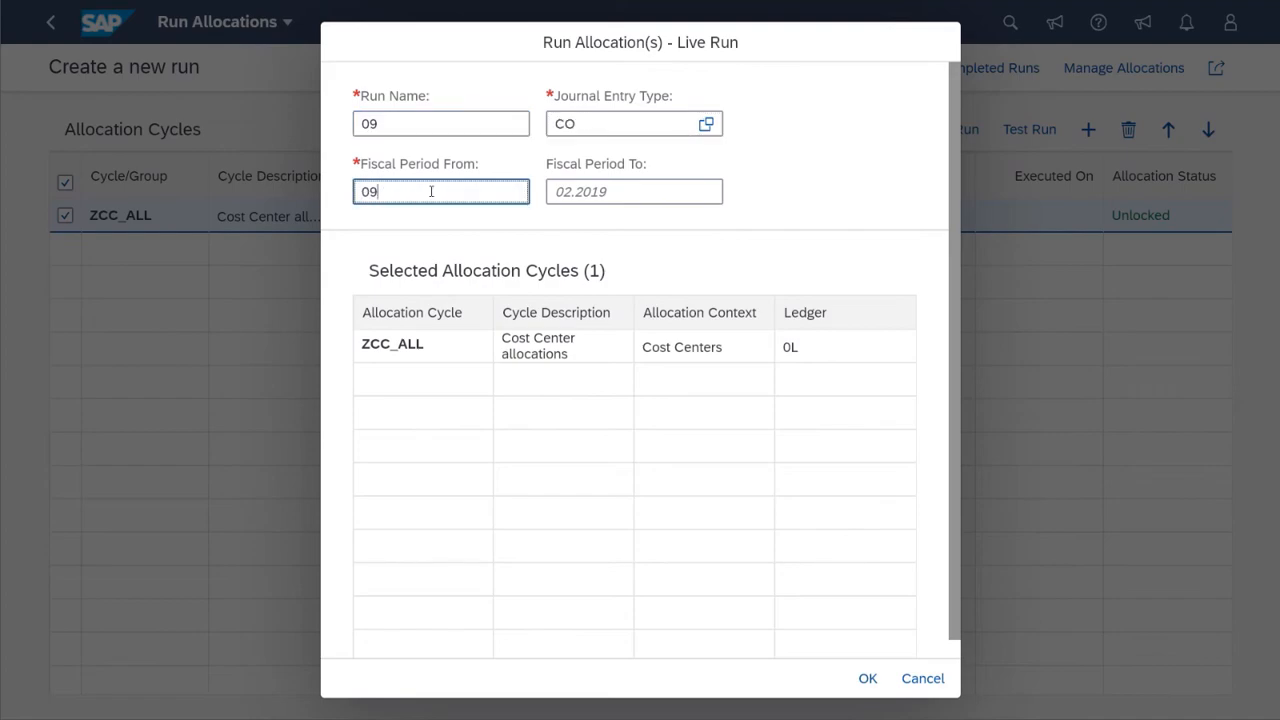
{"action": "type", "text": ".2019"}
{"action": "key", "text": "Tab"}
{"action": "type", "text": "09.20"}
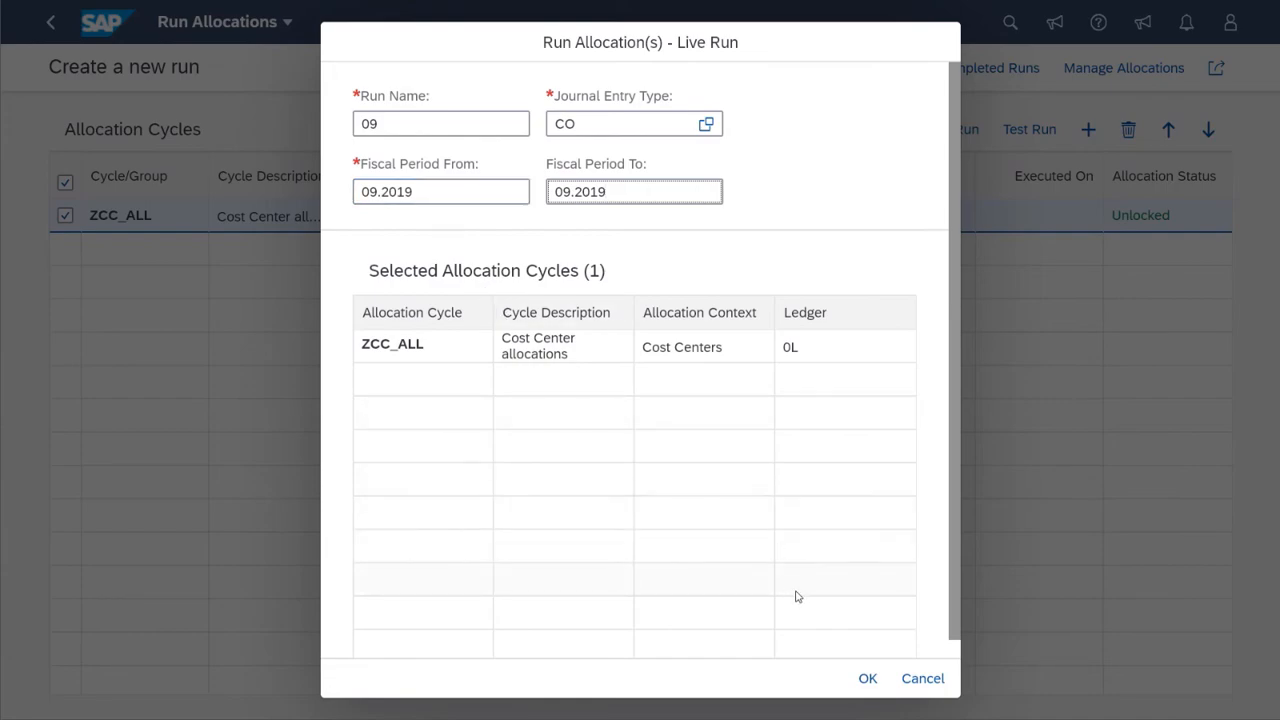
{"action": "left_click", "coordinate": [865, 682]}
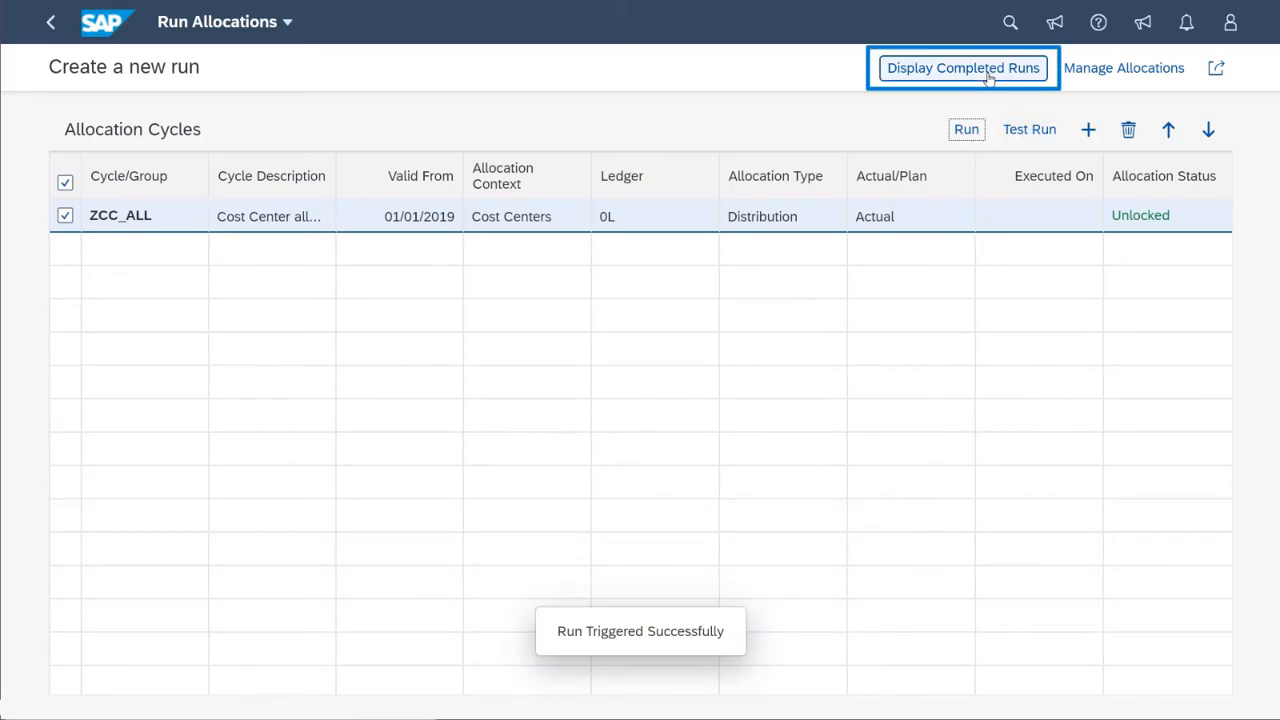
- Search the completed allocation runs for 09 and open that run's details
{"action": "left_click", "coordinate": [988, 78]}
{"action": "type", "text": "09"}
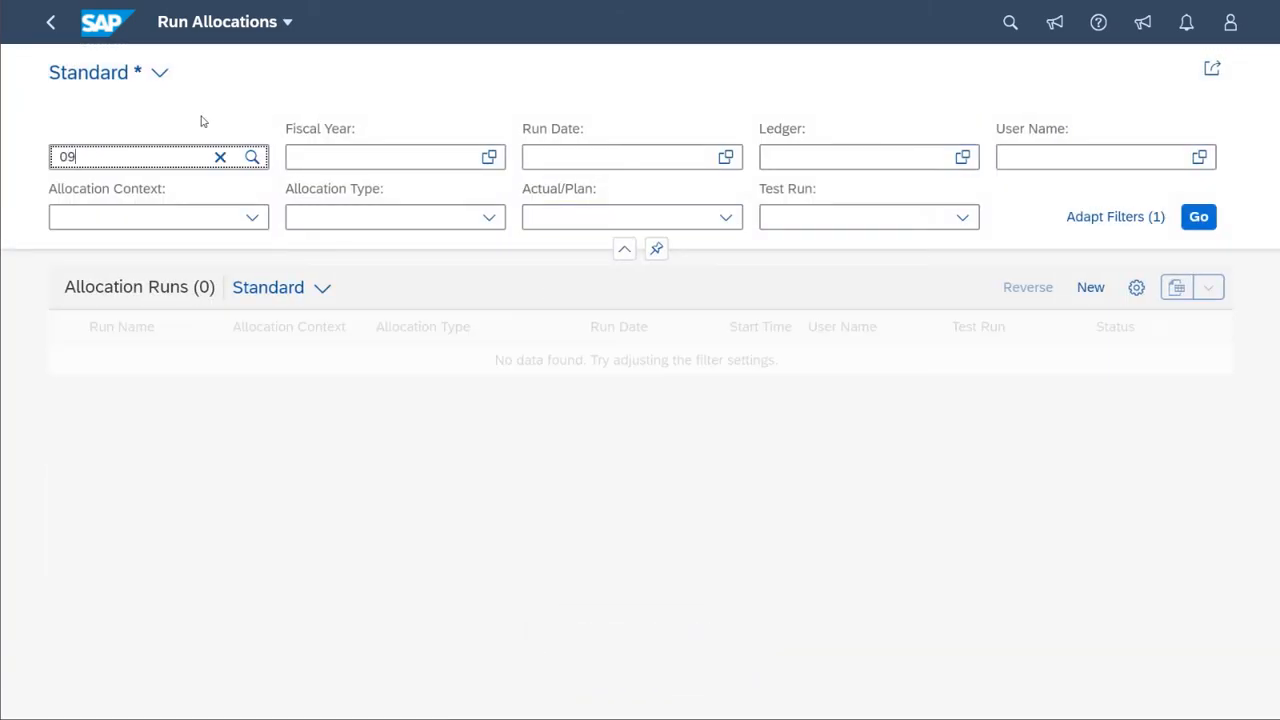
{"action": "left_click", "coordinate": [1198, 217]}
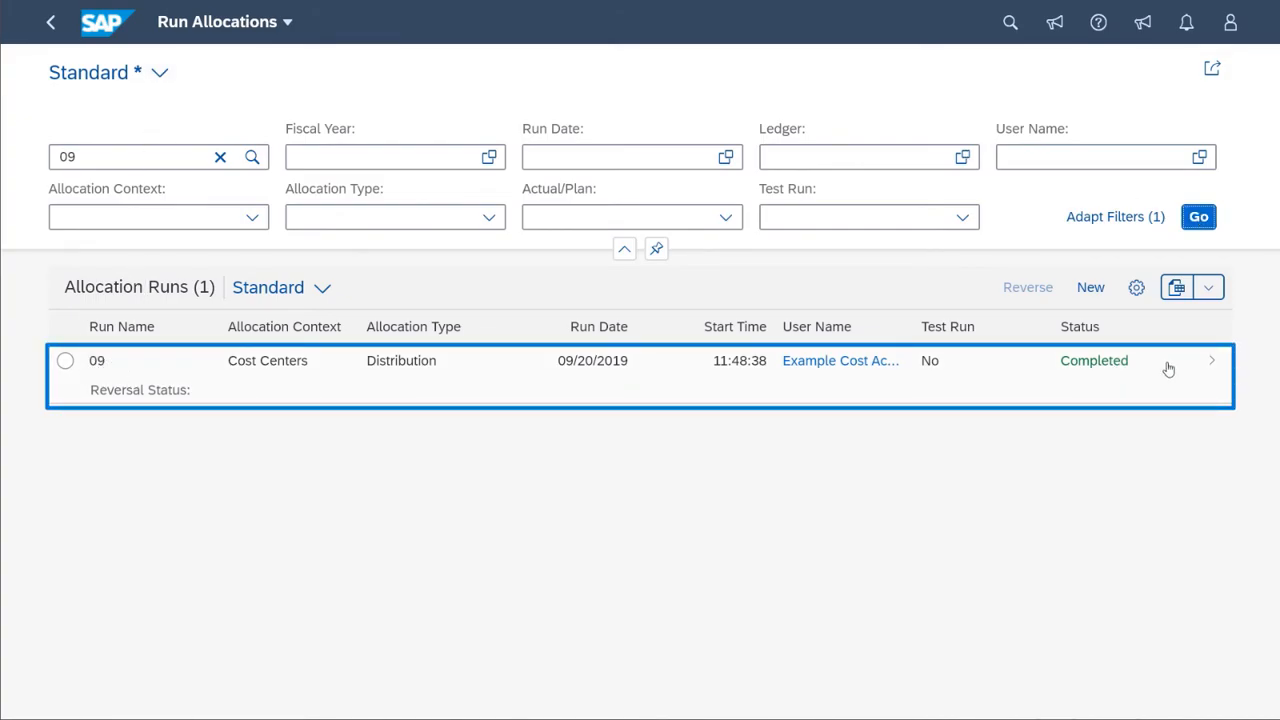
{"action": "left_click", "coordinate": [1224, 369]}
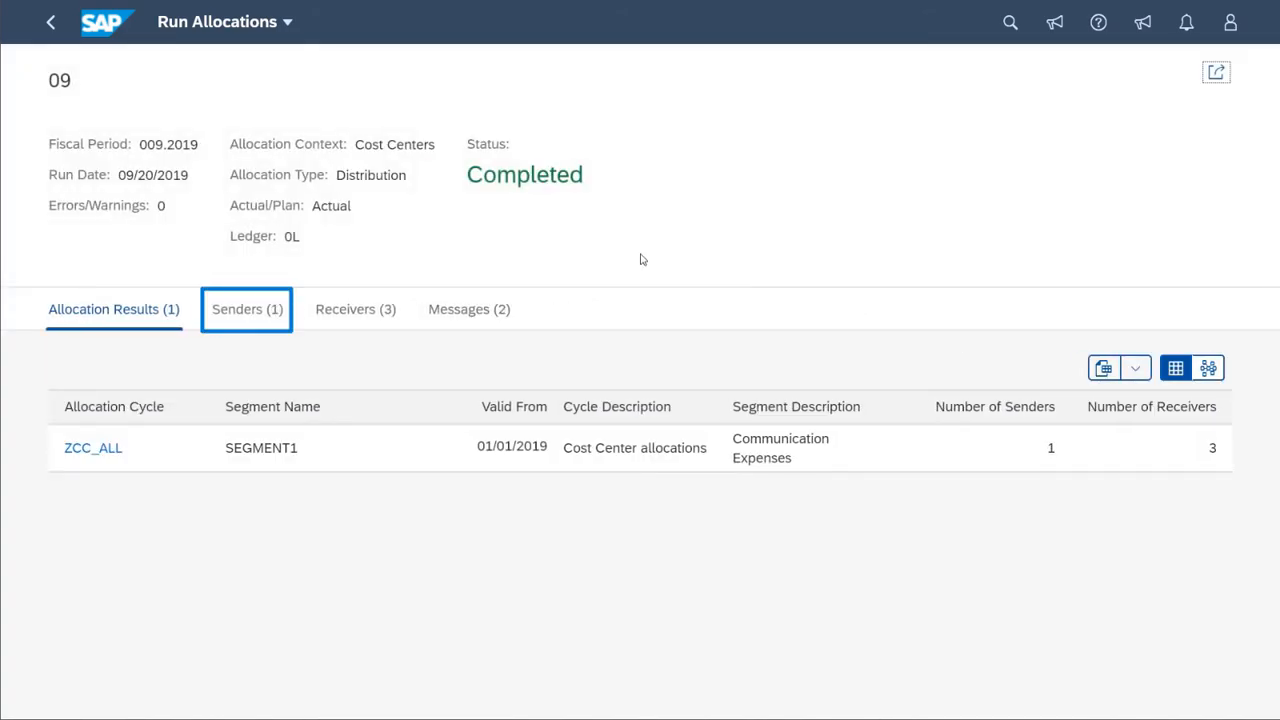
- Review the run's senders, receivers, messages and allocation results
{"action": "left_click", "coordinate": [260, 309]}
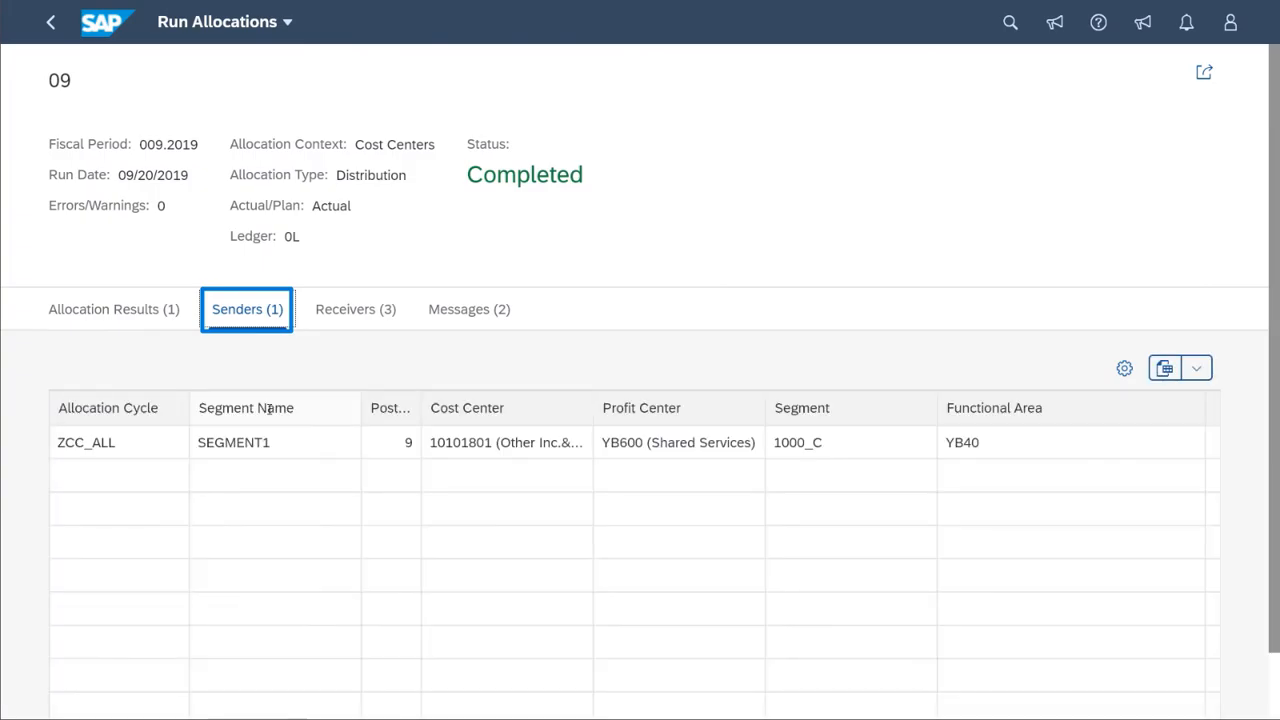
{"action": "left_click", "coordinate": [339, 314]}
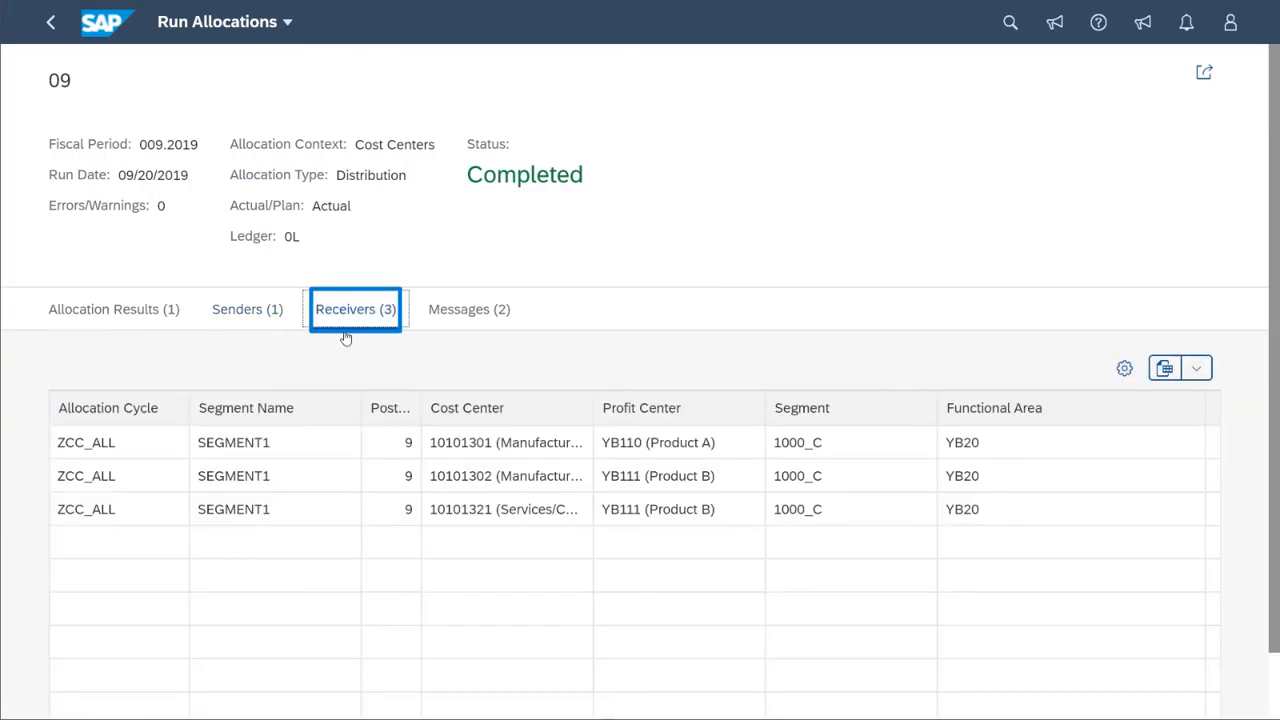
{"action": "left_click", "coordinate": [455, 312]}
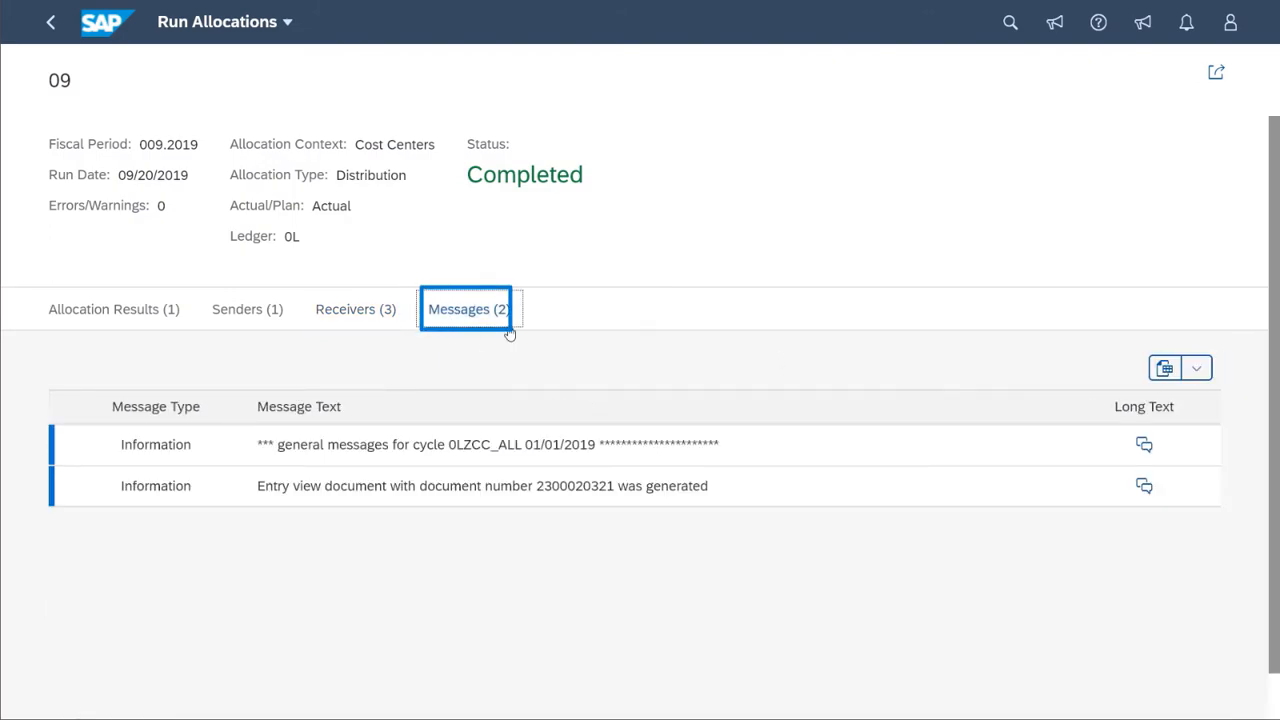
{"action": "left_click", "coordinate": [115, 309]}
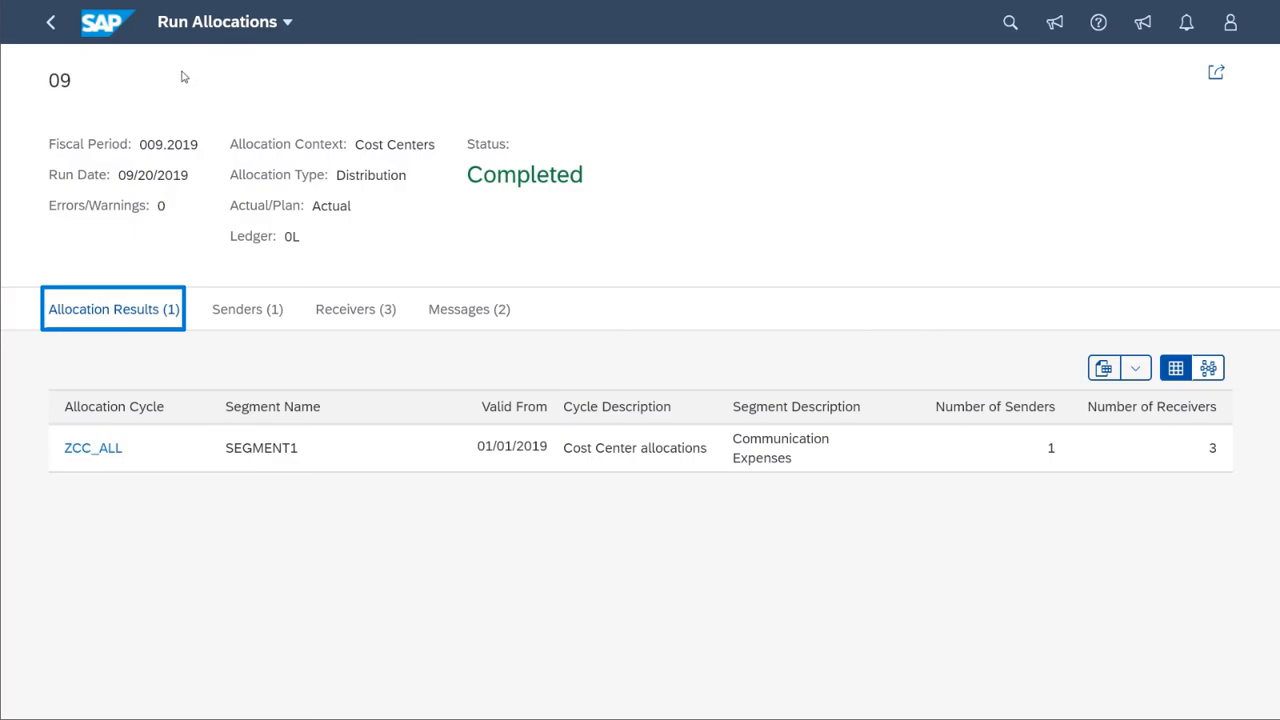
- Return to the home page and open the Cost Centers Plan/Actual report from the Reporting group
{"action": "left_click", "coordinate": [102, 22]}
{"action": "left_click", "coordinate": [110, 70]}
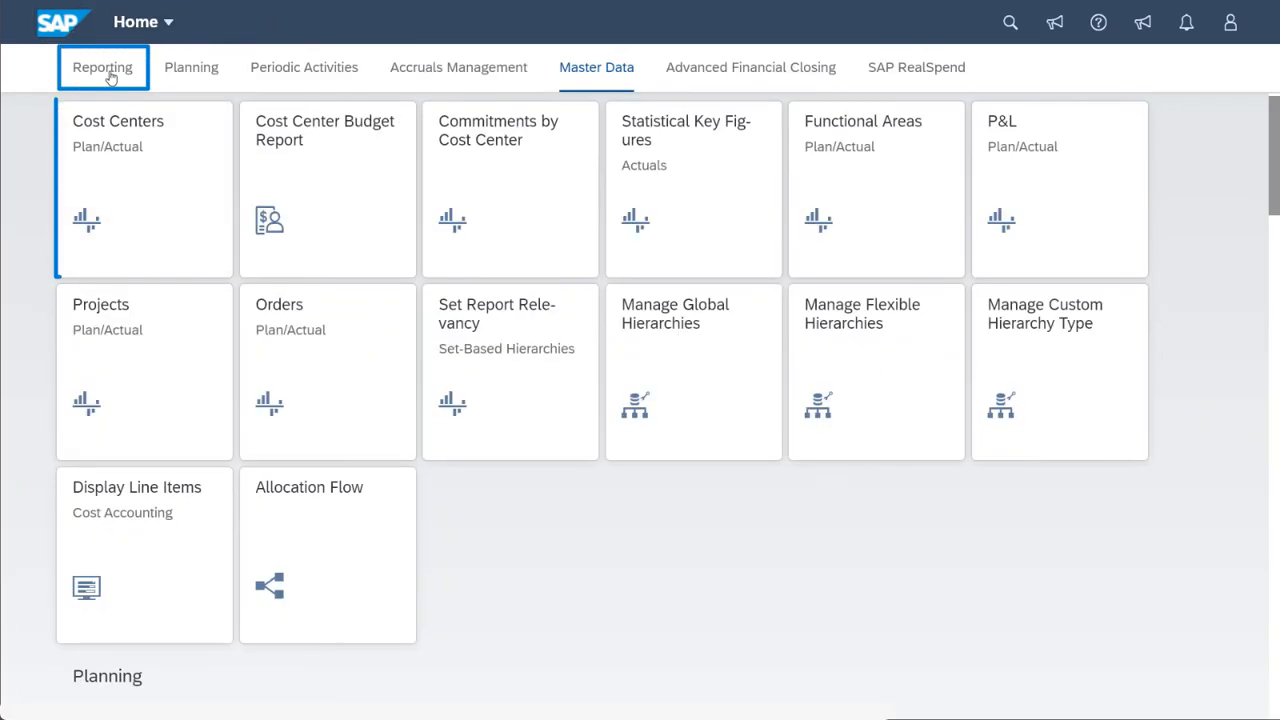
{"action": "left_click", "coordinate": [140, 162]}
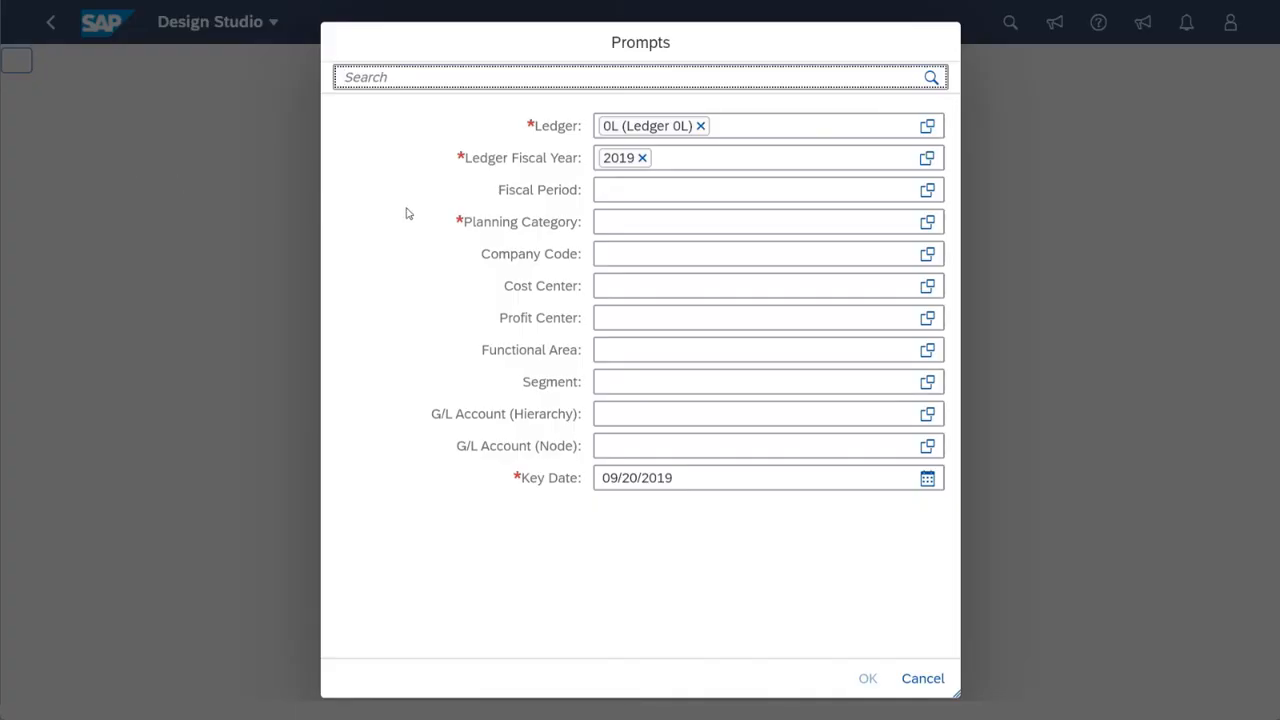
- Set the report's fiscal period to 9 and its planning category to ACT01 (Actual)
{"action": "left_click", "coordinate": [623, 199]}
{"action": "left_click", "coordinate": [623, 186]}
{"action": "type", "text": "9"}
{"action": "left_click", "coordinate": [660, 228]}
{"action": "left_click", "coordinate": [925, 226]}
{"action": "left_click", "coordinate": [918, 264]}
{"action": "left_click", "coordinate": [1088, 621]}
- Restrict the report to company code 1010 and G/L account node 63006000, and run it
{"action": "left_click", "coordinate": [634, 255]}
{"action": "type", "text": "1010"}
{"action": "left_click", "coordinate": [627, 447]}
{"action": "type", "text": "63006000"}
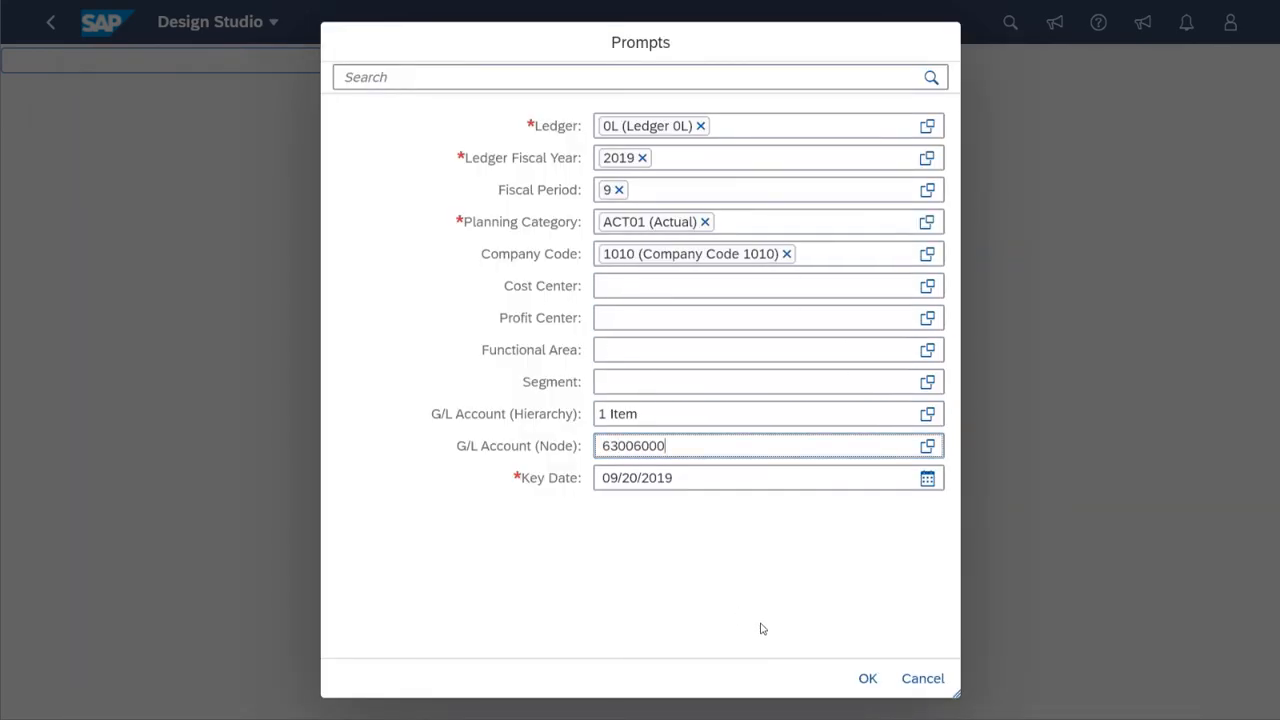
{"action": "left_click", "coordinate": [866, 678]}
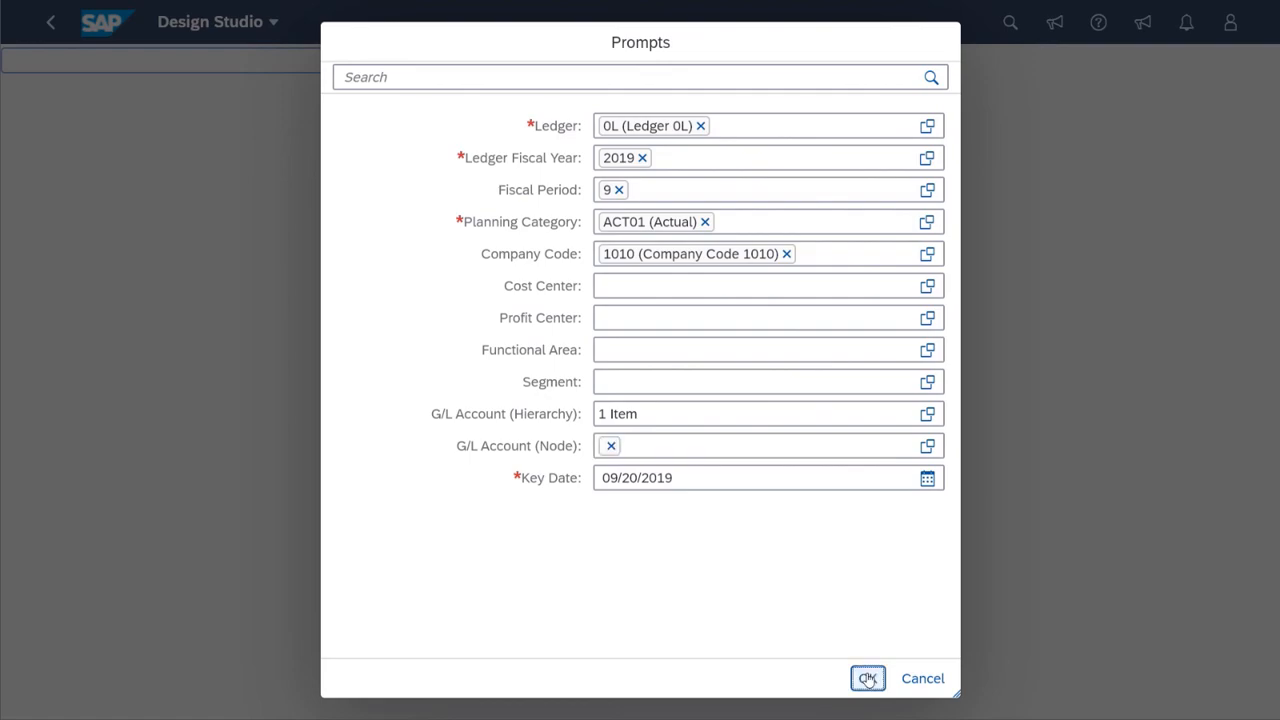